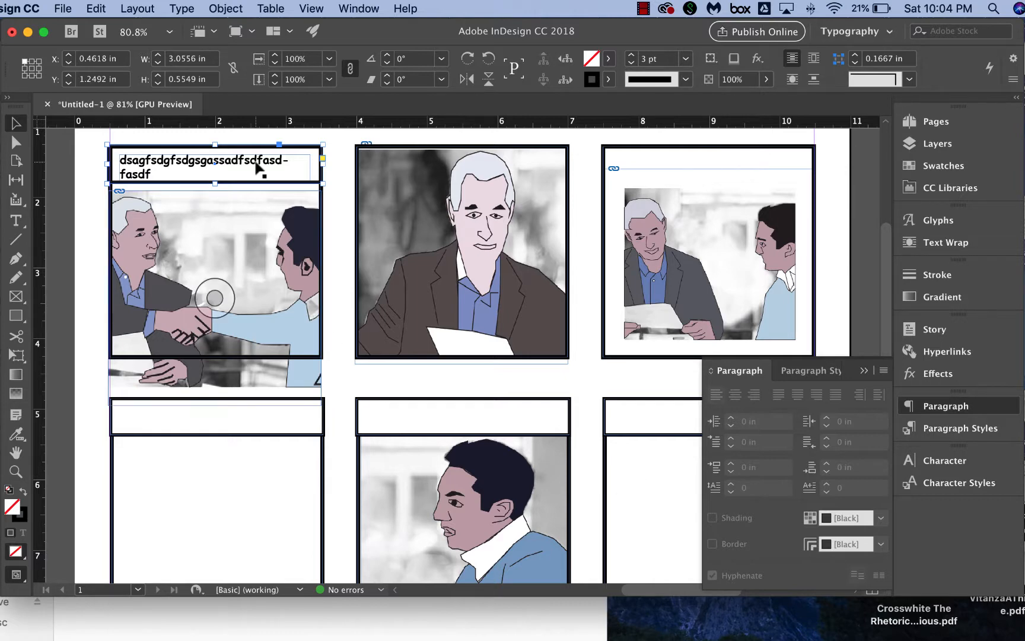
Close the current document without saving it.
left_click(63, 9)
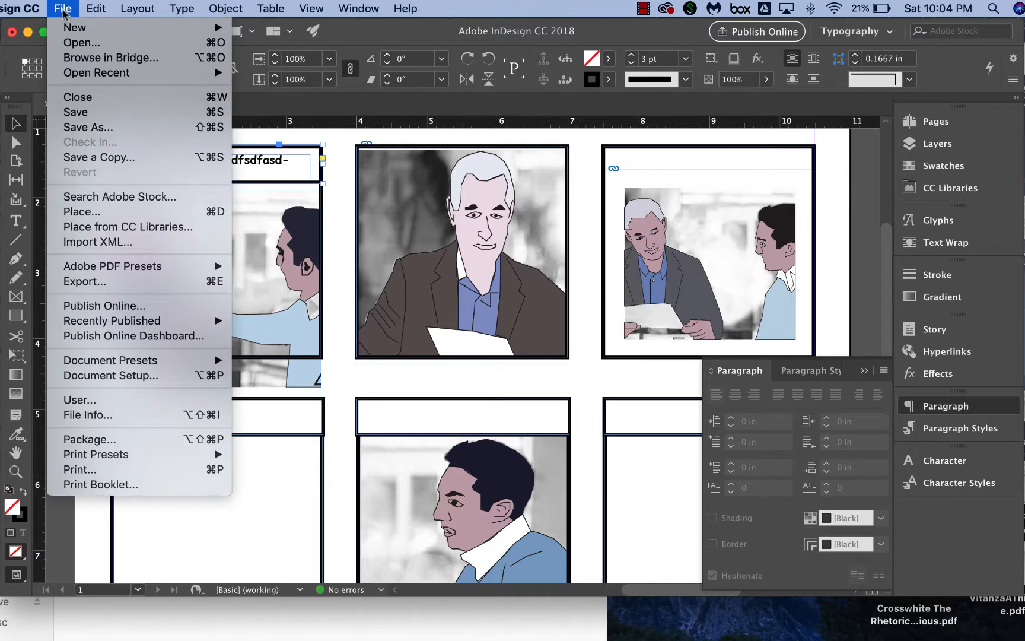
left_click(76, 98)
left_click(521, 335)
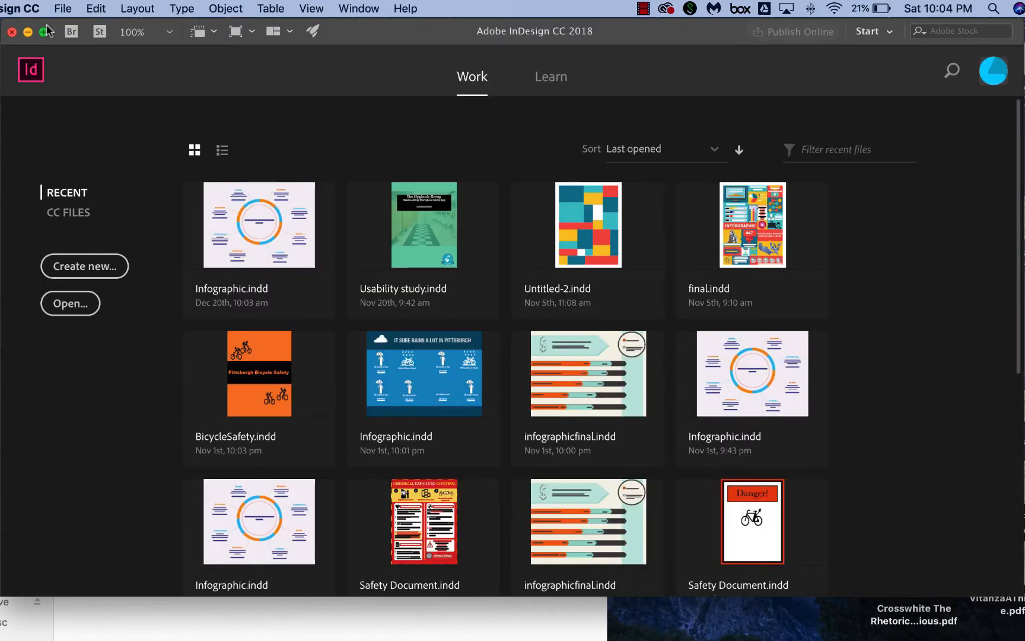
Create a new landscape document with units set to inches.
left_click(62, 9)
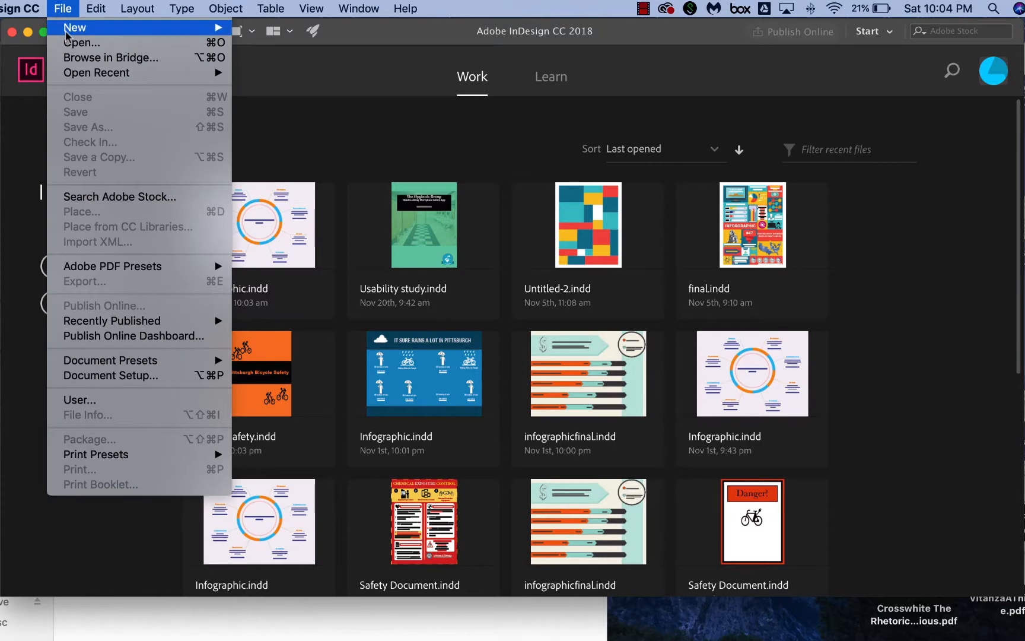
mouse_move(71, 28)
left_click(255, 33)
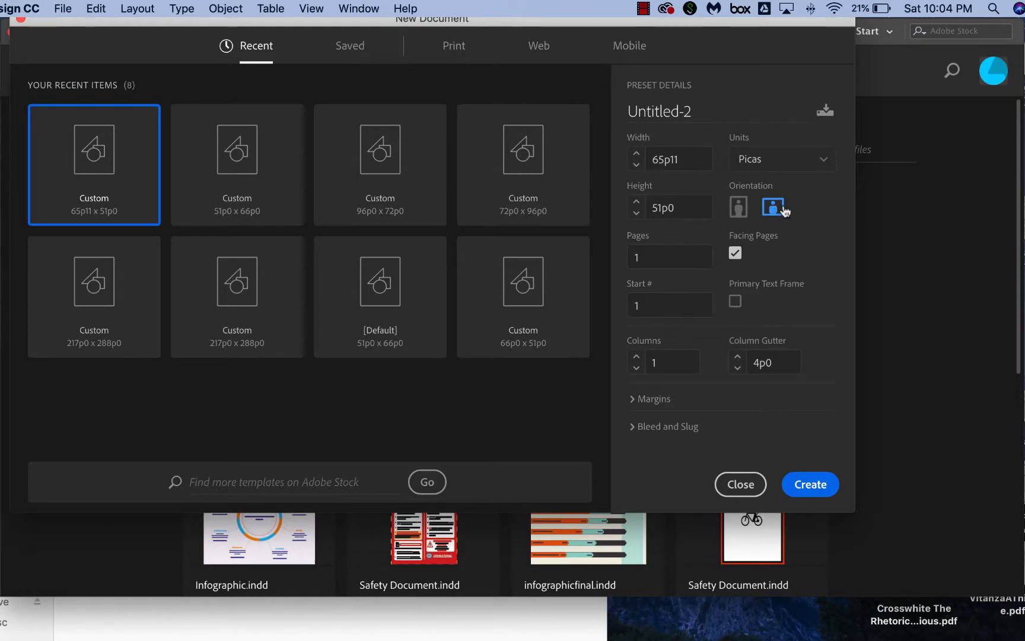
left_click(738, 207)
left_click(767, 208)
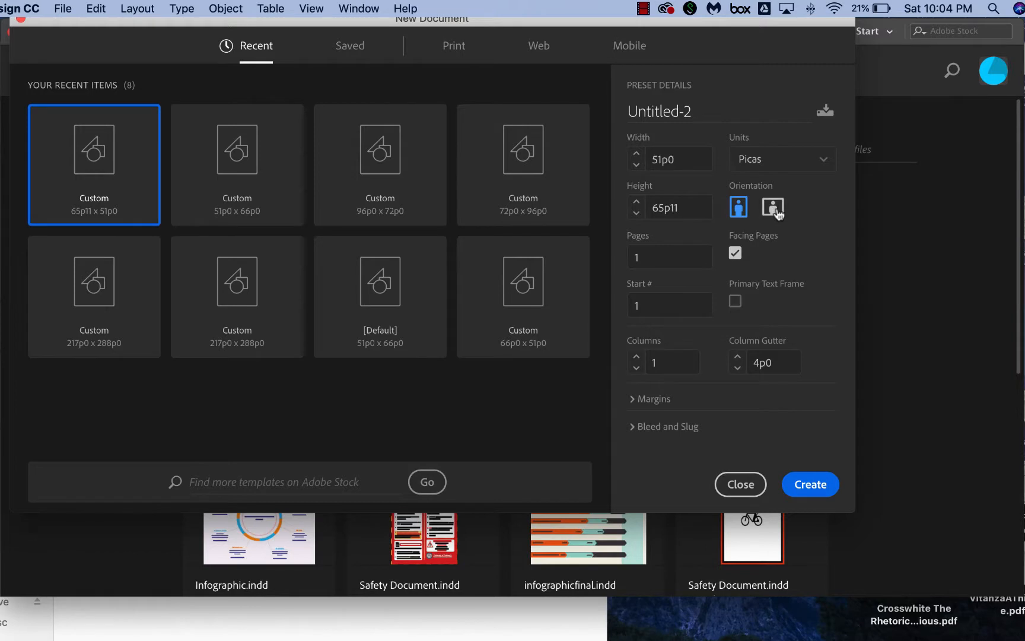
left_click(825, 162)
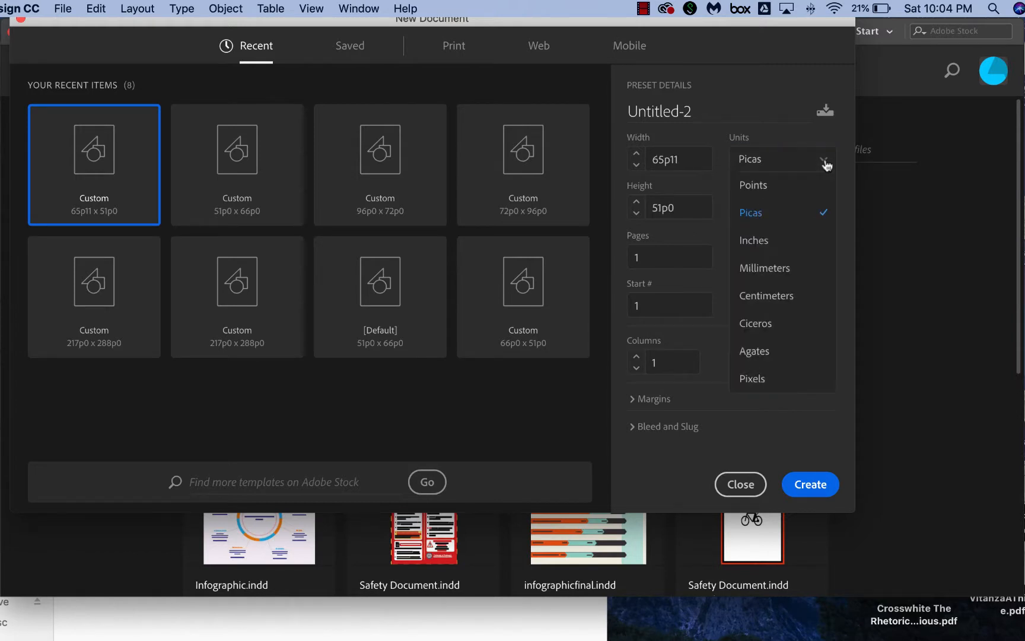
left_click(773, 239)
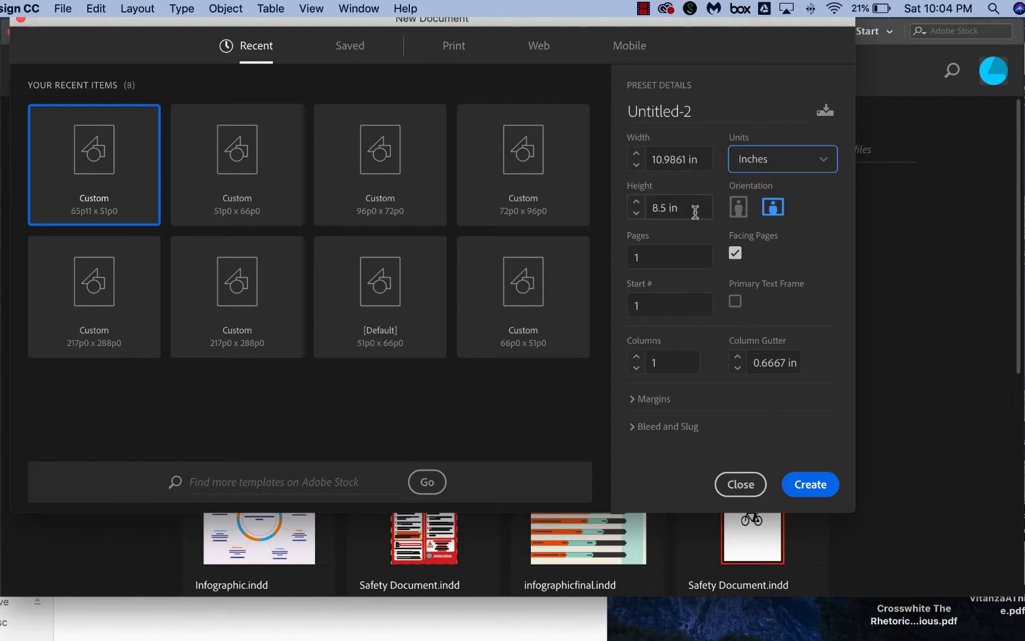
left_click(812, 485)
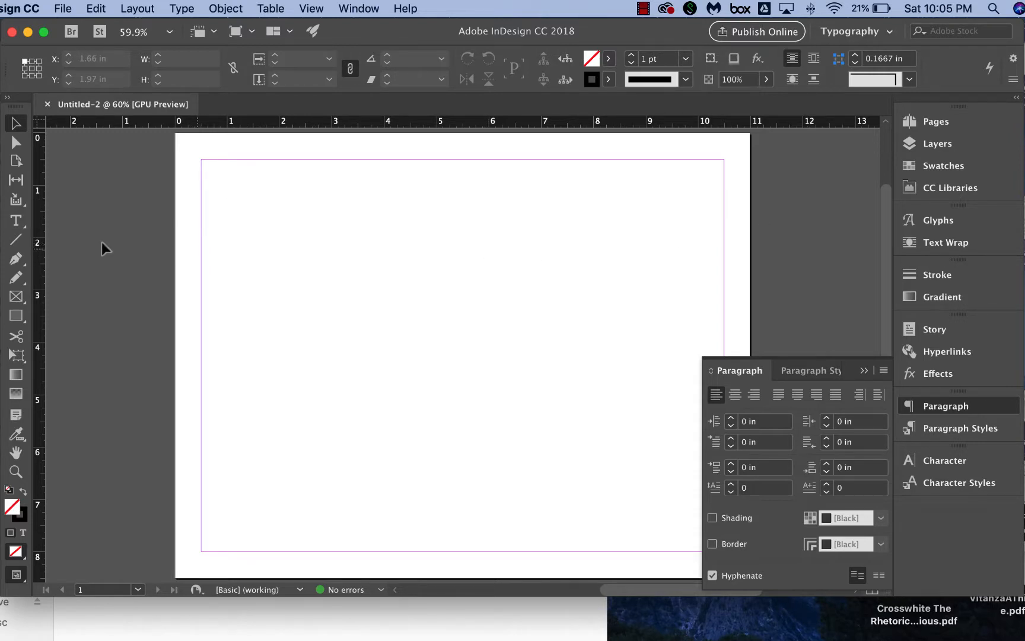
Draw a rectangle frame on the page and set its width and height to 3 in.
left_click(19, 320)
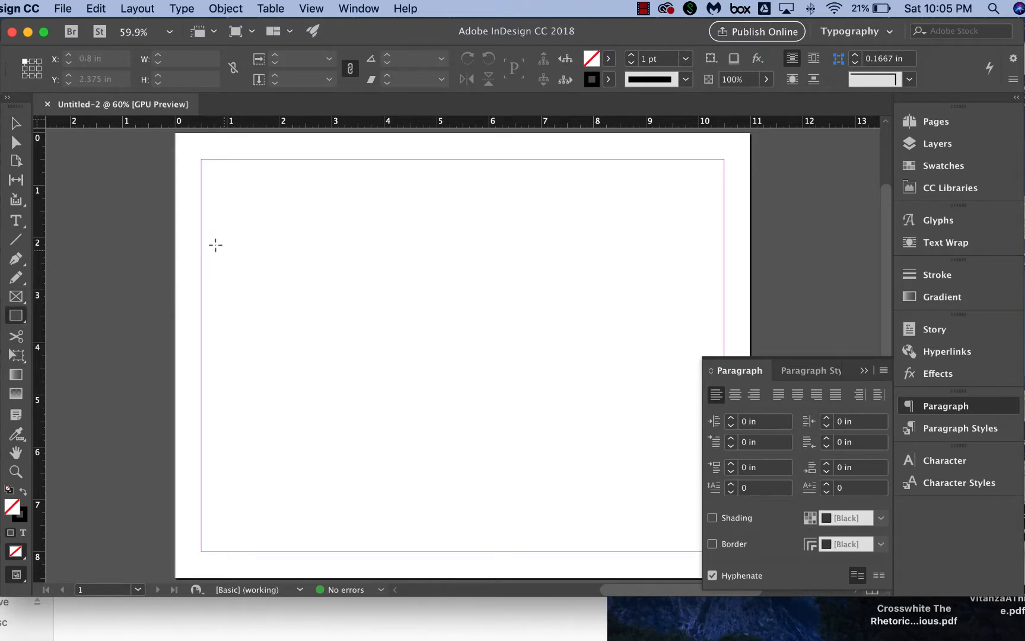
left_click_drag(215, 241, 406, 361)
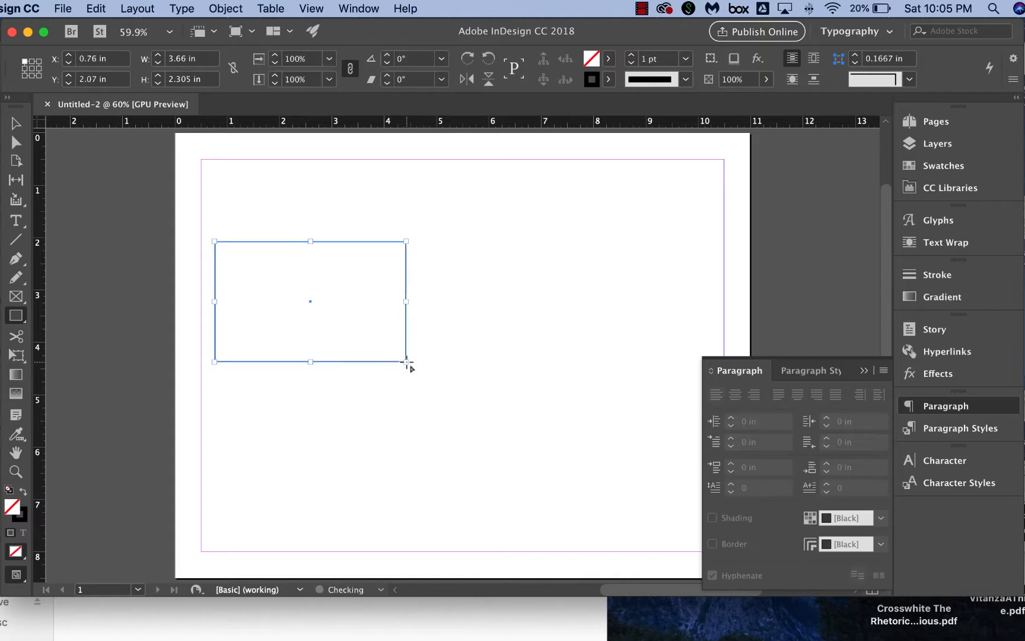
double_click(177, 59)
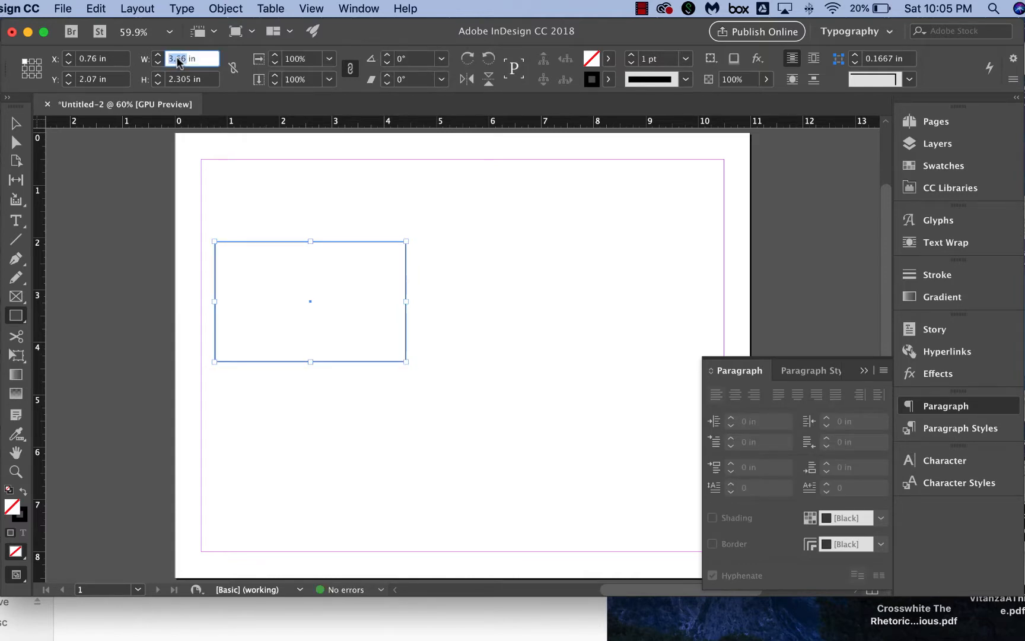
type("3")
double_click(181, 80)
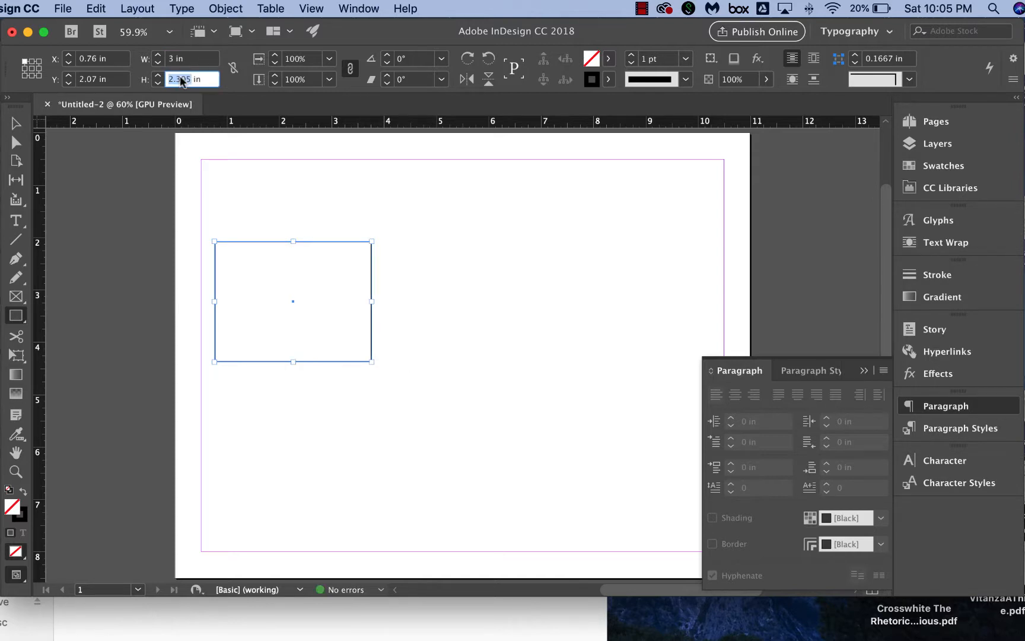
type("3")
Increase the square's stroke weight to 4 pt.
left_click(631, 55)
left_click(631, 56)
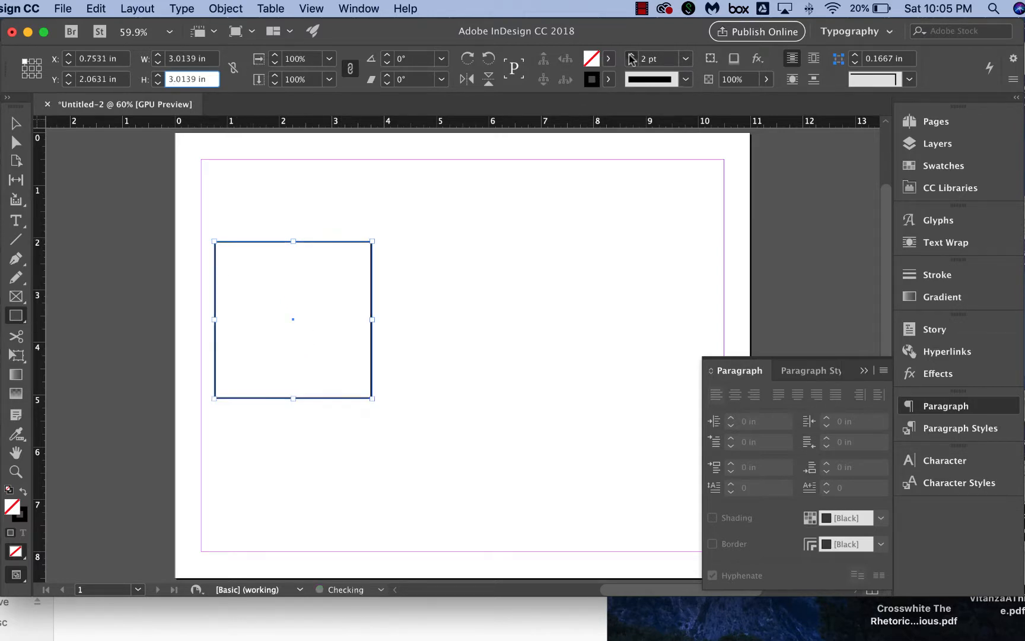
left_click(632, 56)
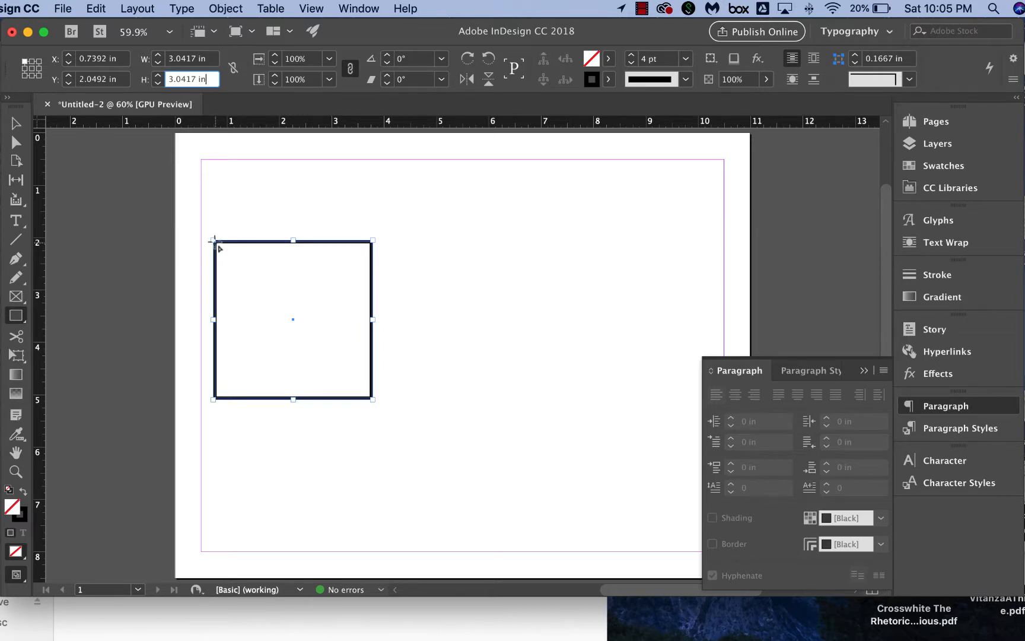
Draw a caption rectangle about 3 in by 0.7 in across the top of the square, with a 3 pt stroke.
left_click_drag(214, 240, 373, 275)
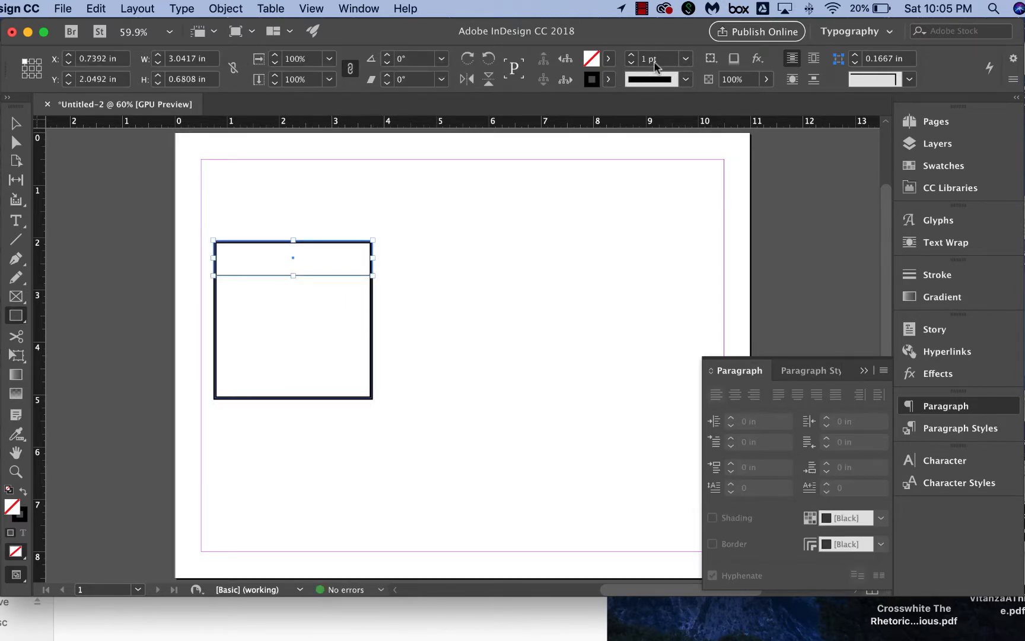
left_click(632, 55)
left_click(632, 55)
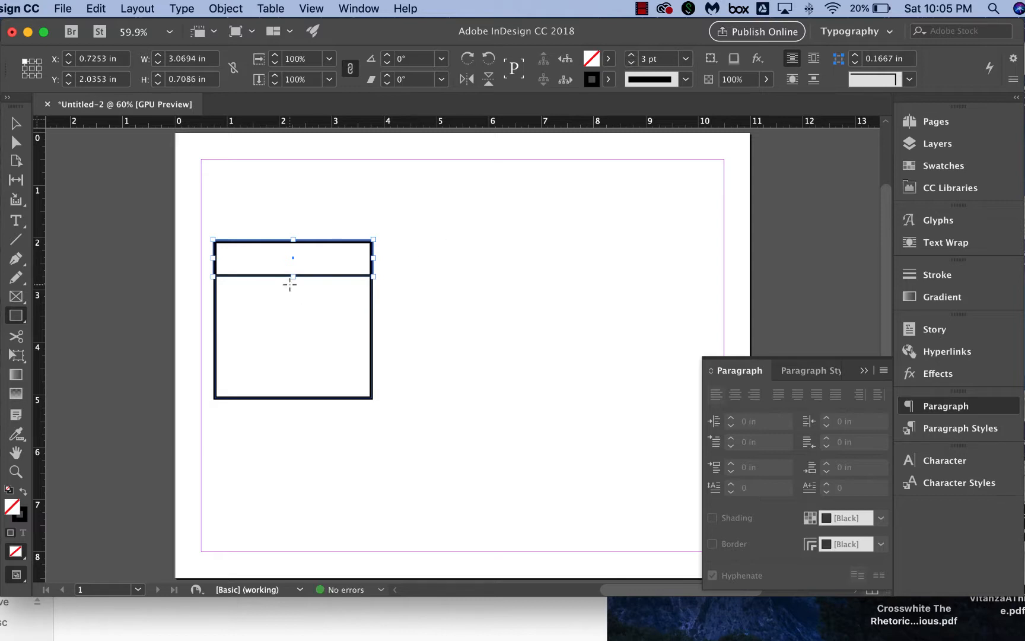
Adjust the caption rectangle's right edge to line up with the square's edge.
left_click(31, 121)
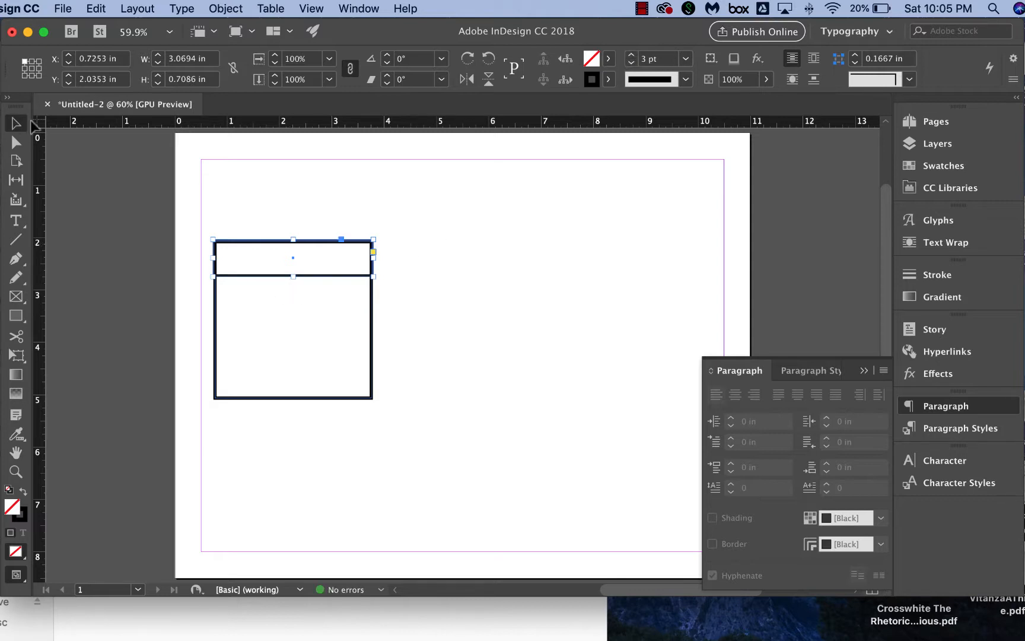
left_click(425, 309)
scroll(363, 326, "up", 3)
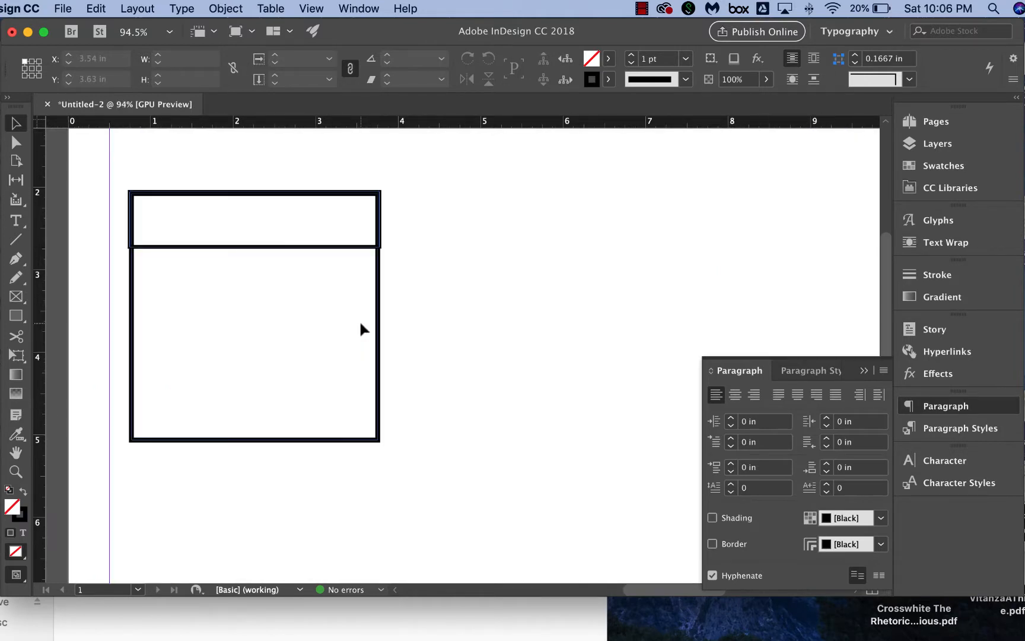
scroll(358, 320, "up", 3)
scroll(320, 257, "up", 1)
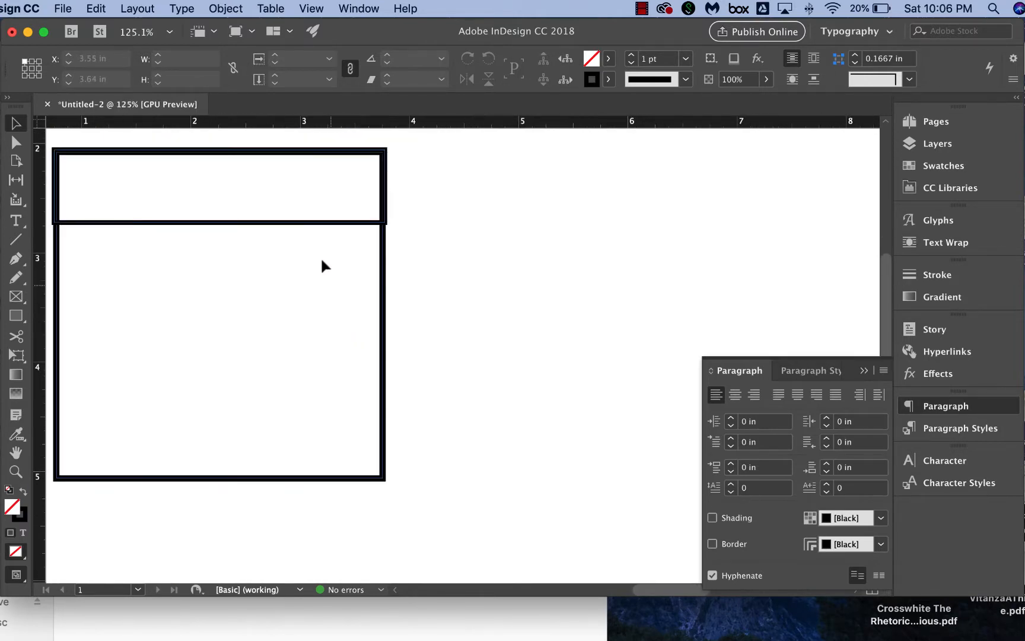
left_click(384, 210)
left_click_drag(384, 185, 382, 185)
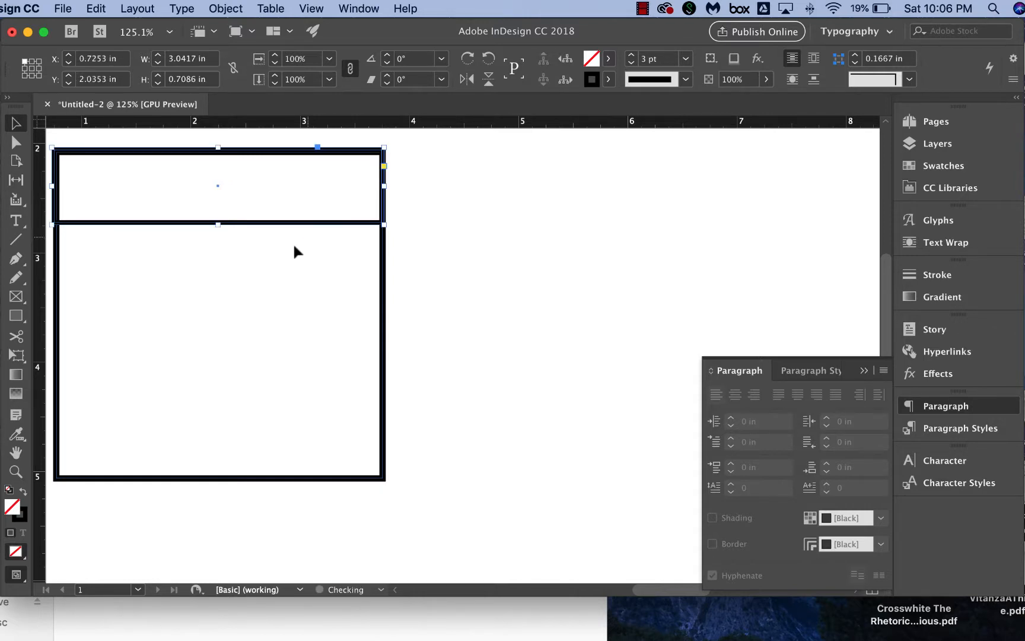
scroll(294, 246, "down", 1)
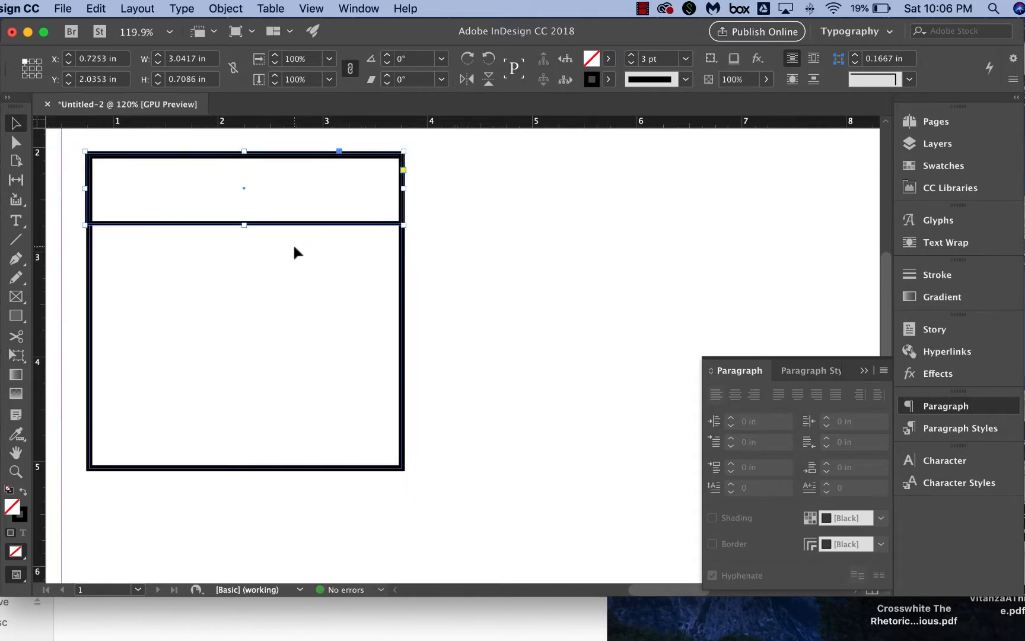
scroll(294, 246, "down", 5)
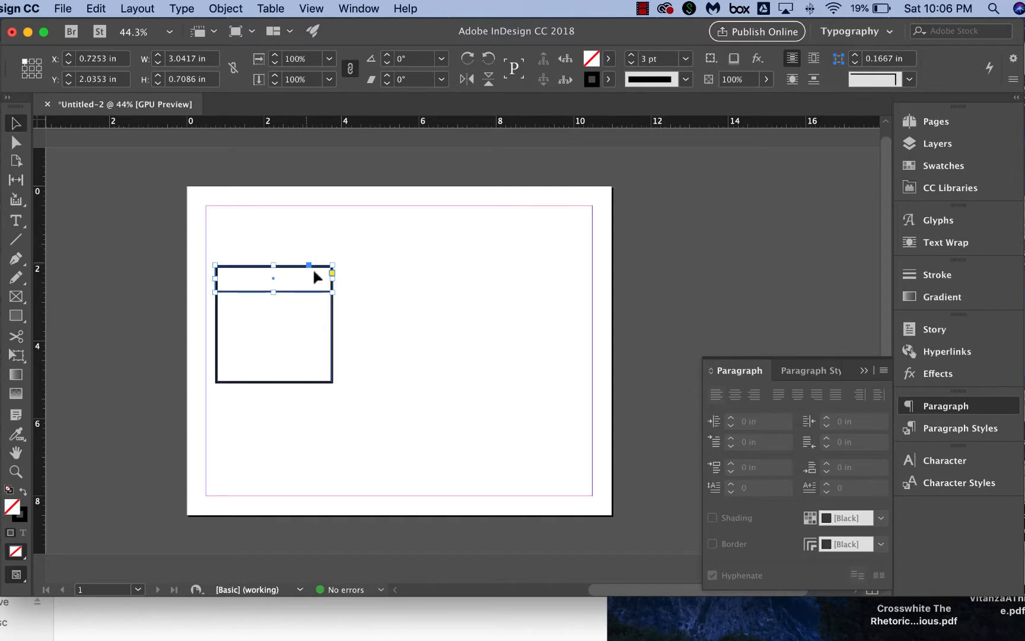
Duplicate the square-and-caption panel twice and arrange the three panels side by side in a row.
mouse_move(355, 354)
left_mouse_down()
mouse_move(192, 270)
mouse_move(361, 359)
left_mouse_up()
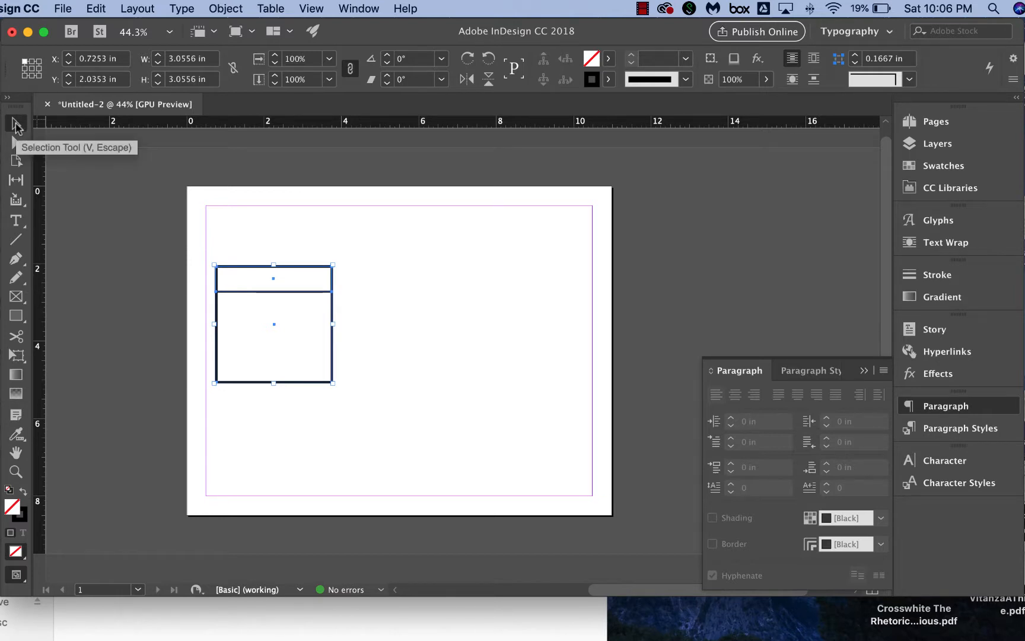
left_click_drag(208, 274, 372, 382)
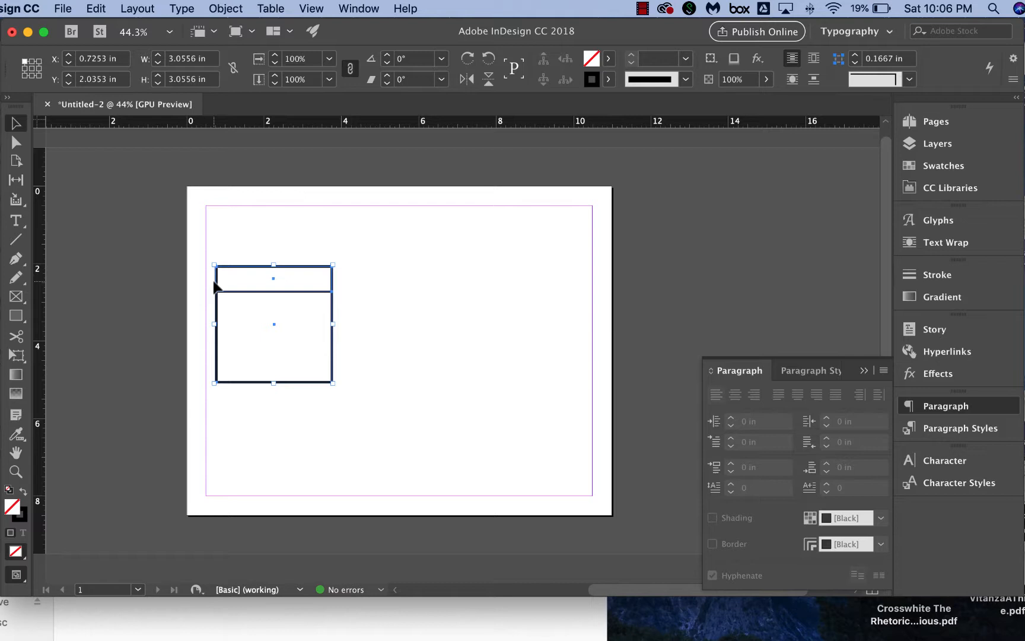
left_click_drag(204, 274, 354, 369)
key("super+v")
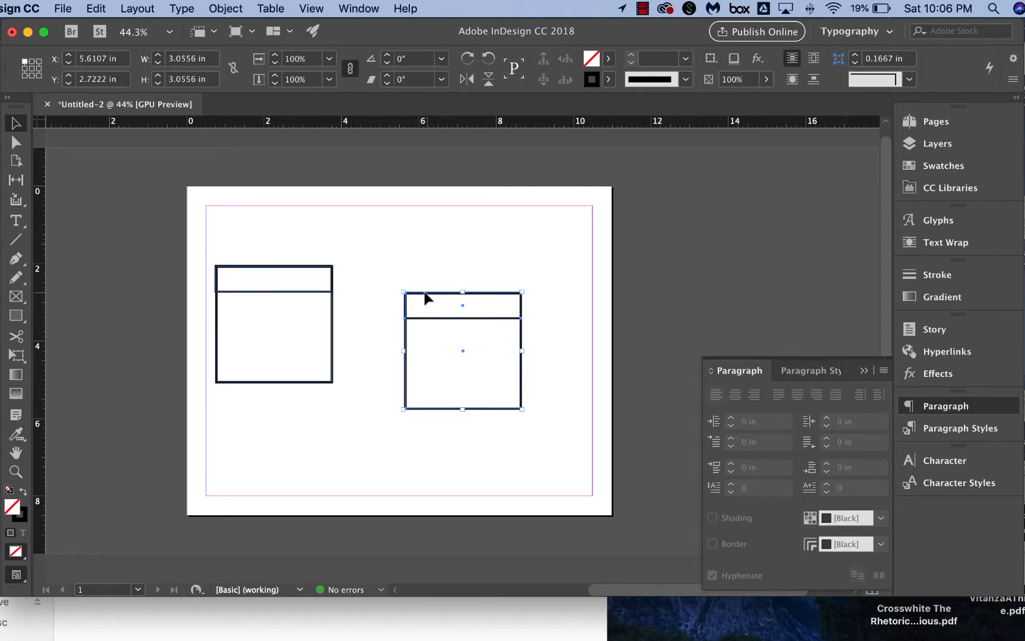
left_click_drag(425, 298, 371, 272)
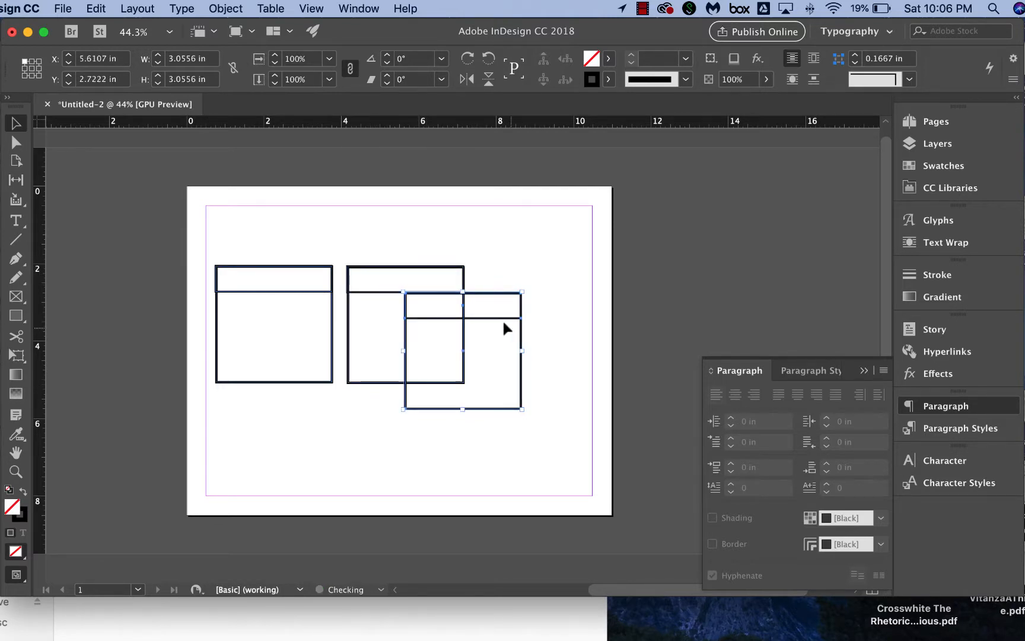
left_click_drag(491, 297, 560, 273)
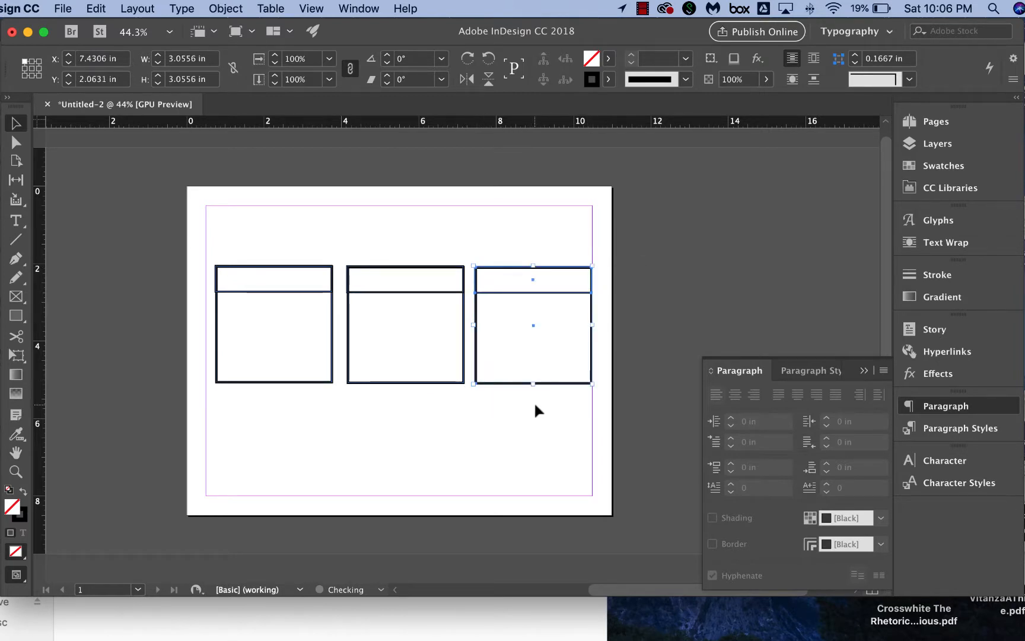
Select all three panels and move them up to the top-left margin corner.
left_click_drag(535, 409, 281, 257)
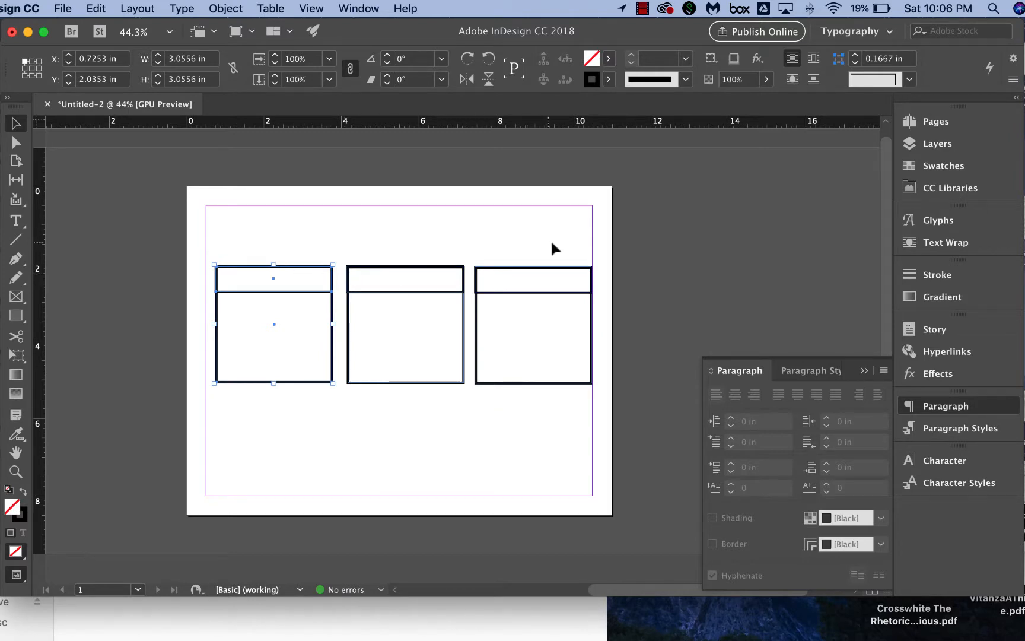
left_click_drag(552, 243, 293, 359)
left_click_drag(390, 348, 370, 301)
left_click_drag(547, 245, 254, 401)
left_click_drag(255, 271, 249, 255)
left_click(444, 218)
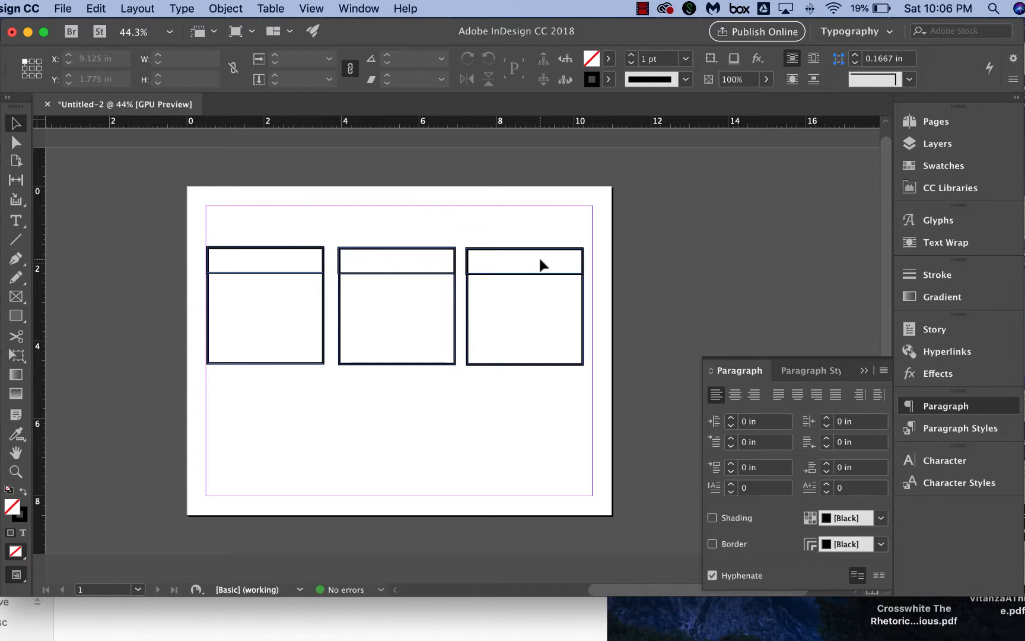
Move the third panel so its right edge meets the right margin.
left_click_drag(540, 255, 539, 383)
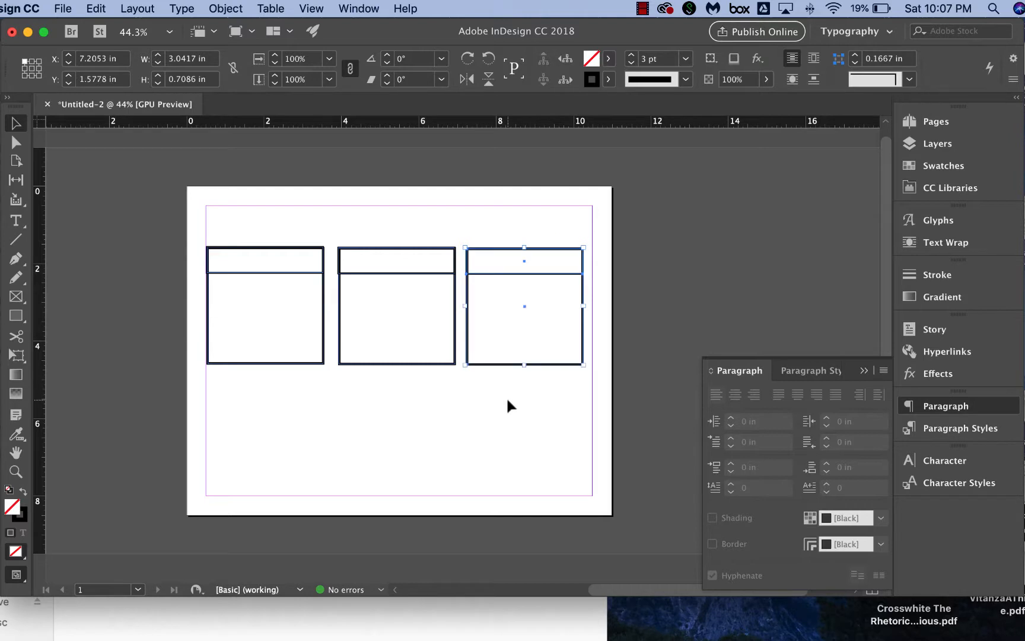
left_click(521, 332)
left_click_drag(533, 233, 571, 418)
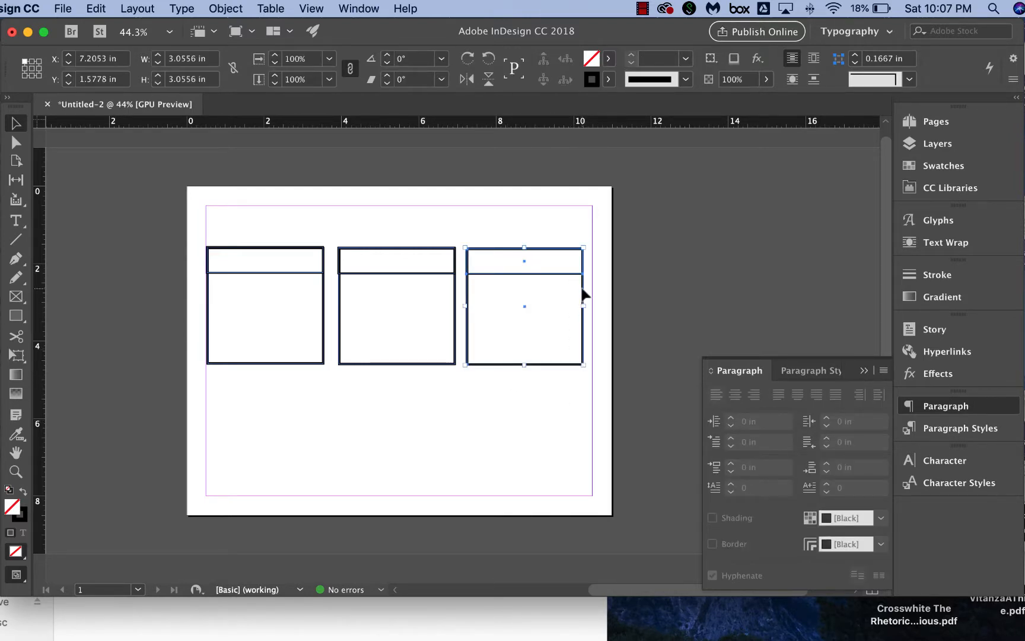
left_click_drag(583, 291, 589, 290)
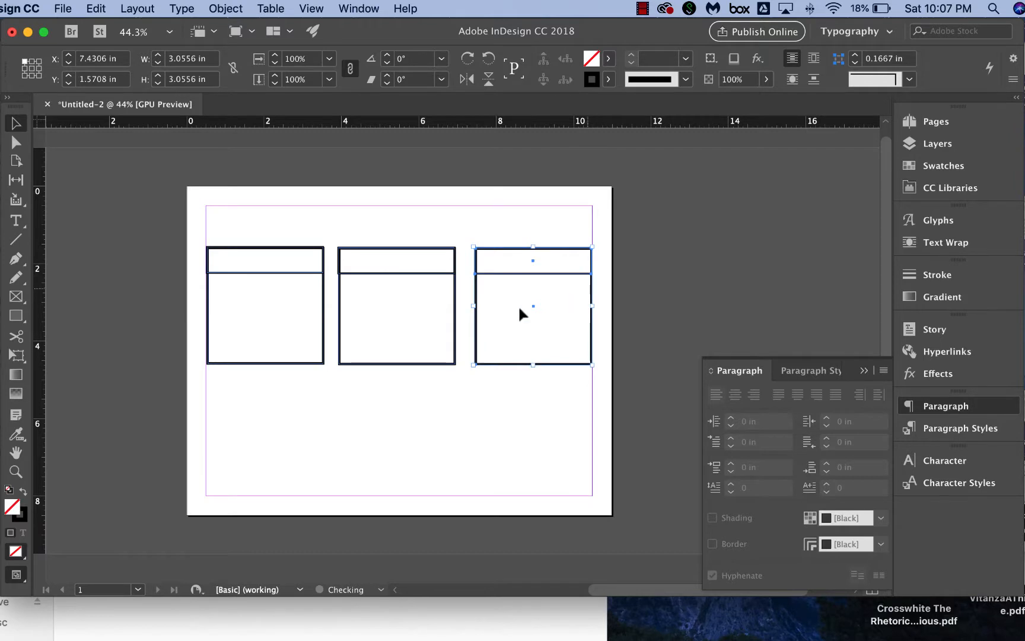
Nudge the middle panel so the gaps between the three panels are even.
left_click(412, 251)
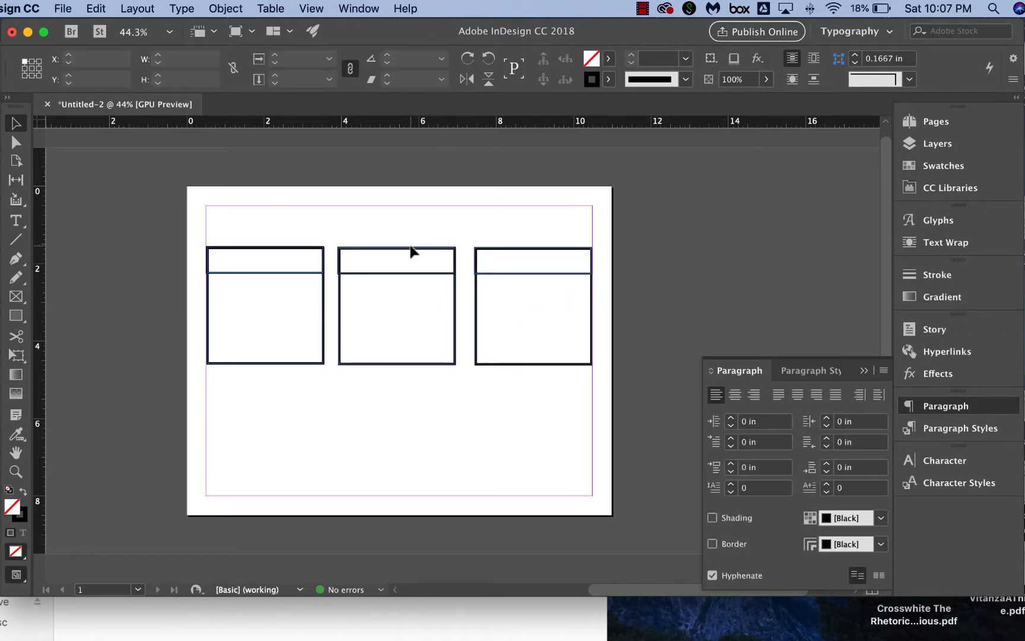
left_click_drag(398, 220, 414, 249)
left_click(425, 221)
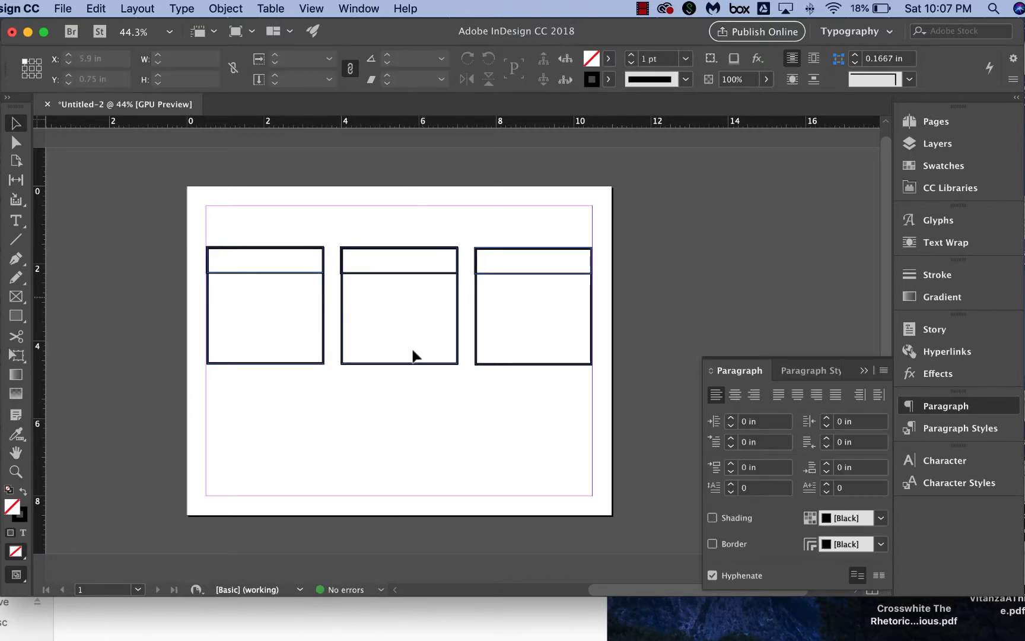
Select the row of three panels and paste a duplicate row.
left_click_drag(530, 240, 274, 375)
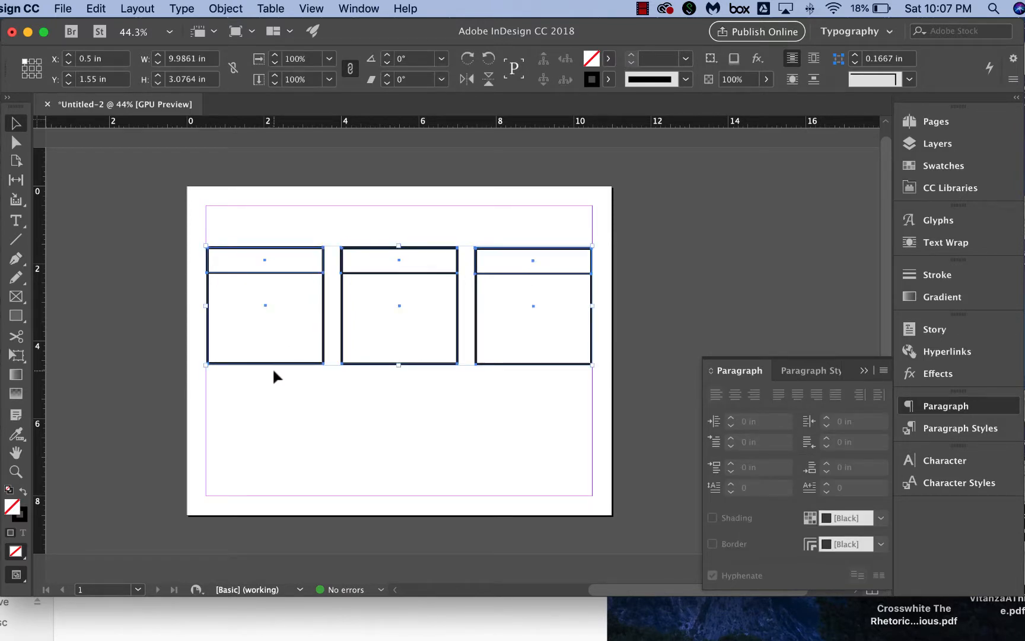
key("super+v")
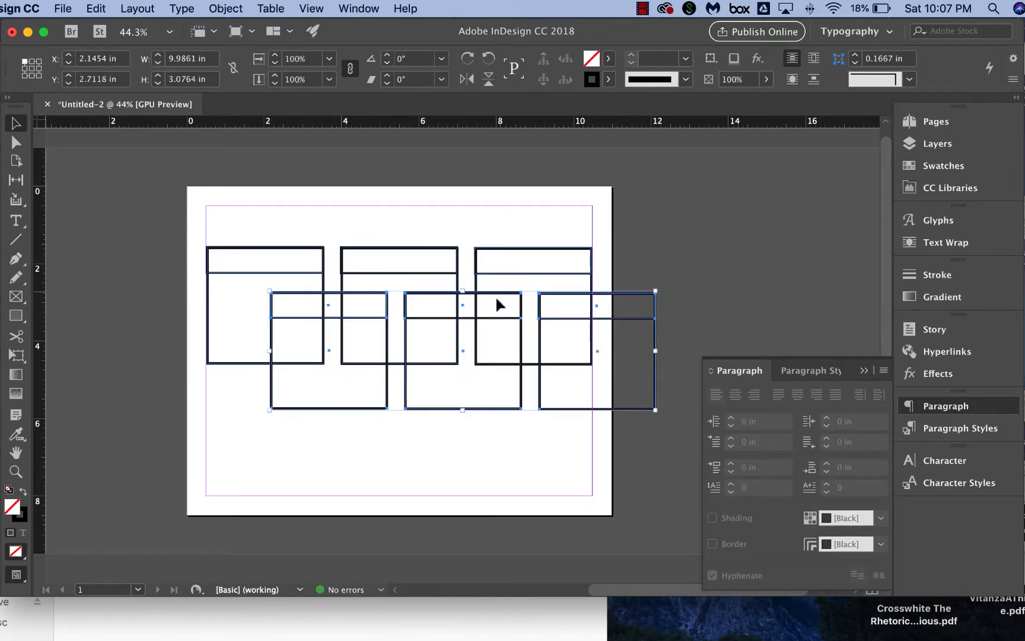
Move the duplicate row down to the bottom margin and shift both rows of panels slightly upward.
left_click_drag(499, 304, 436, 383)
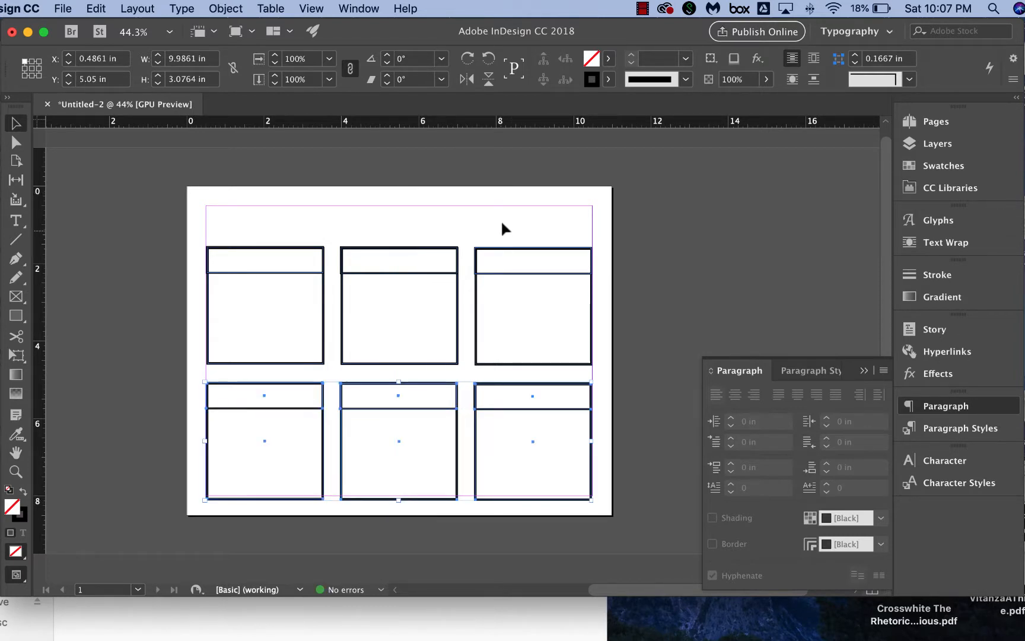
left_click_drag(509, 221, 288, 422)
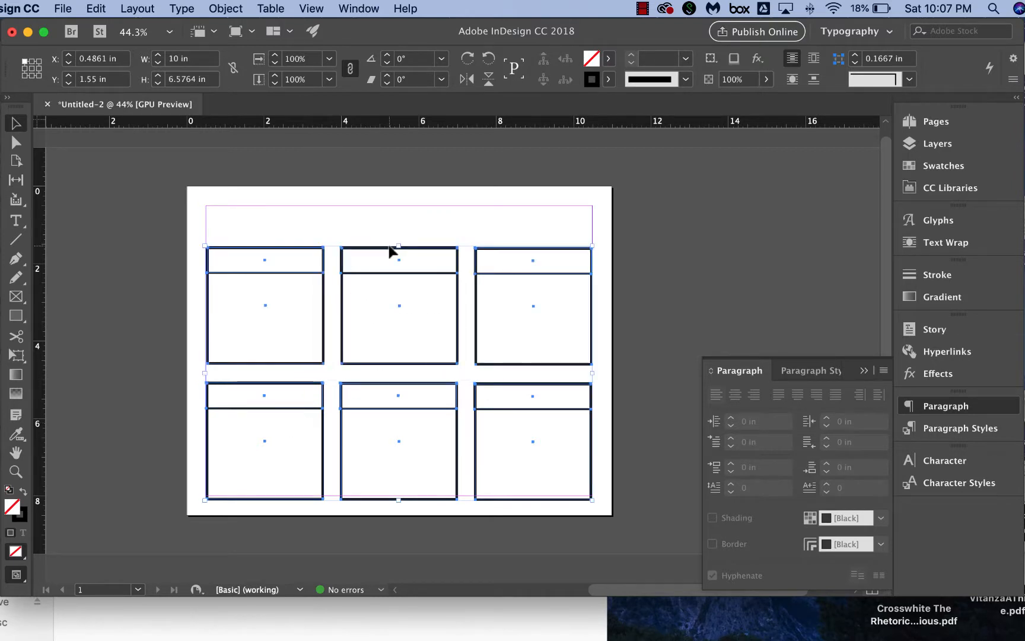
left_click_drag(382, 246, 382, 241)
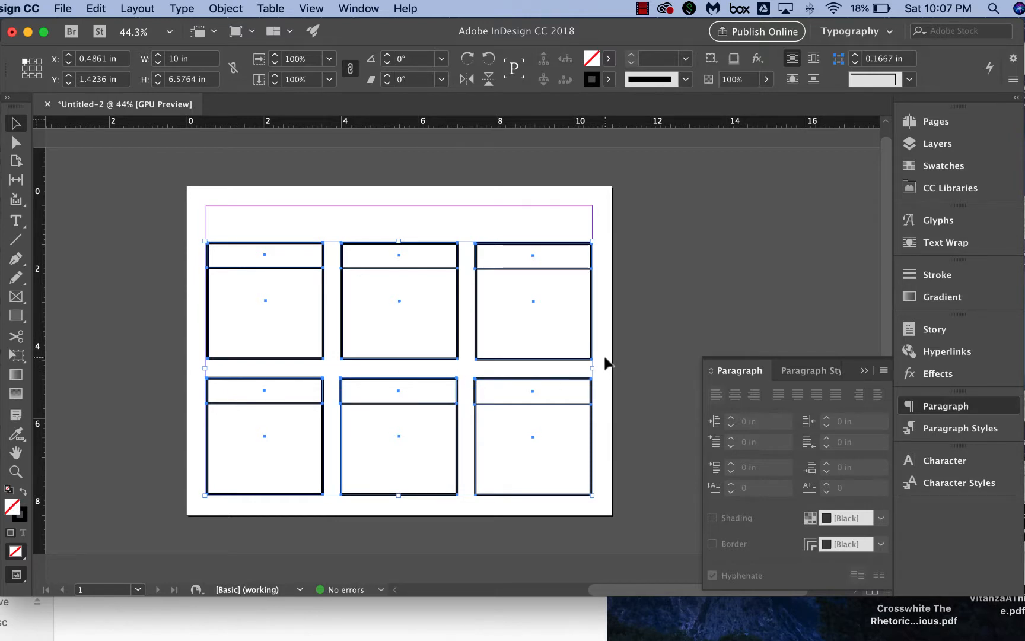
left_click(603, 360)
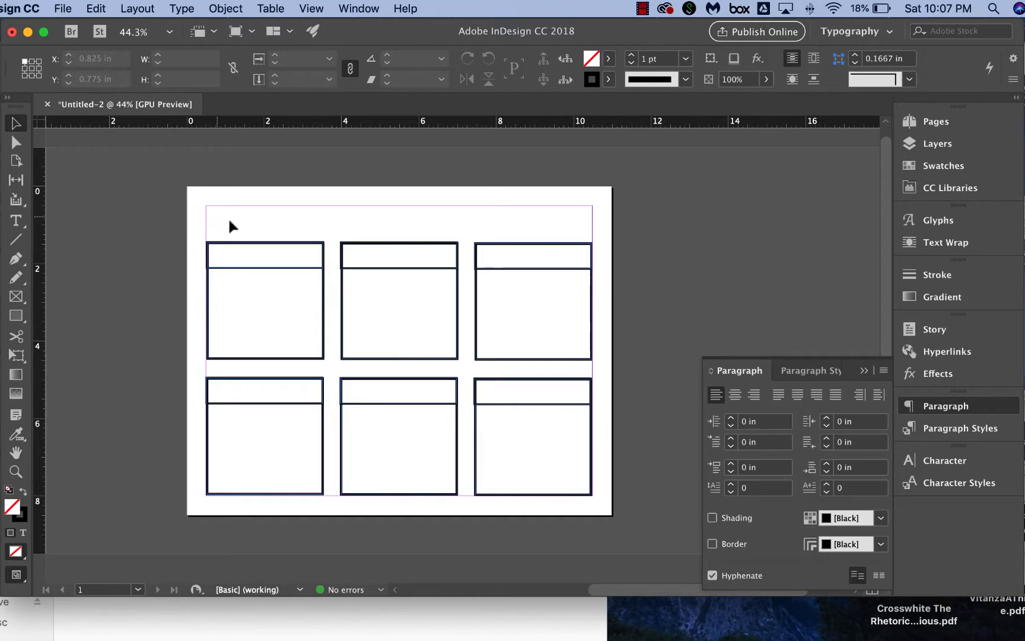
Draw a text frame in the top margin area above the panels and enter the title "Comic Name".
left_click(20, 219)
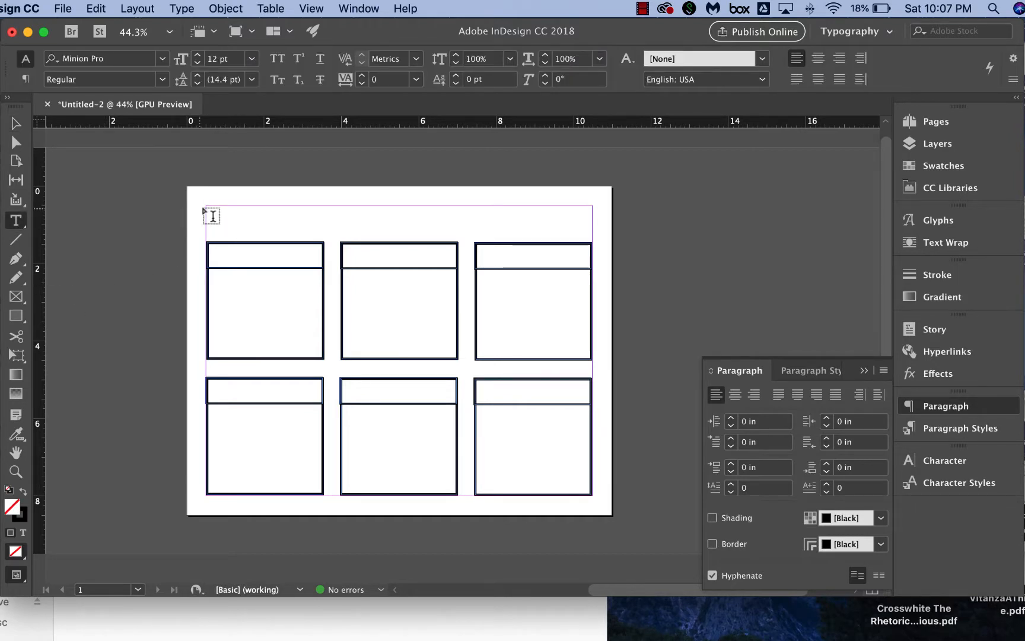
left_click_drag(218, 216, 373, 227)
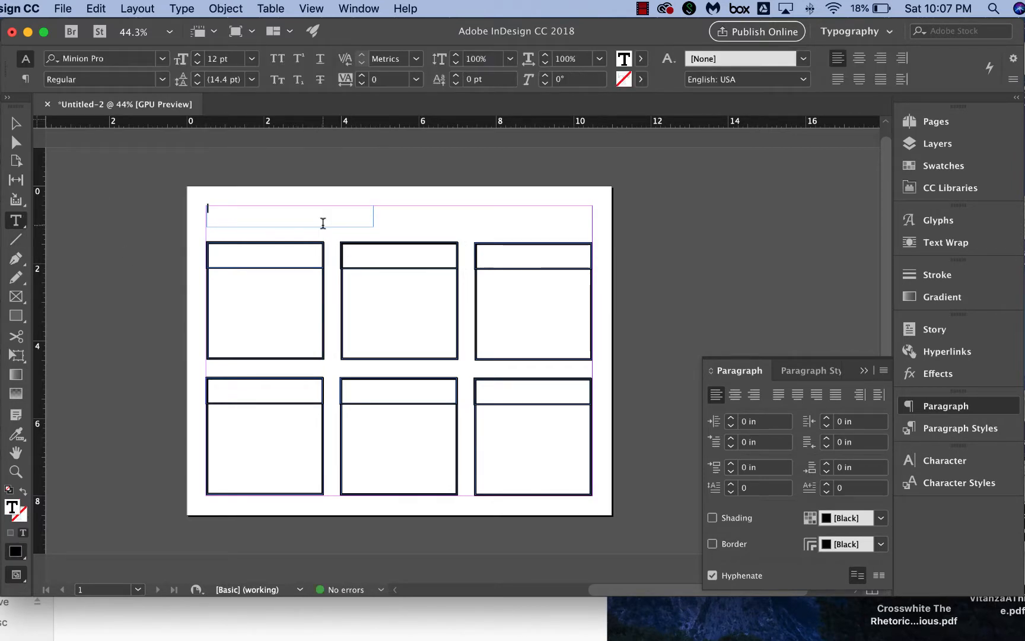
type("d")
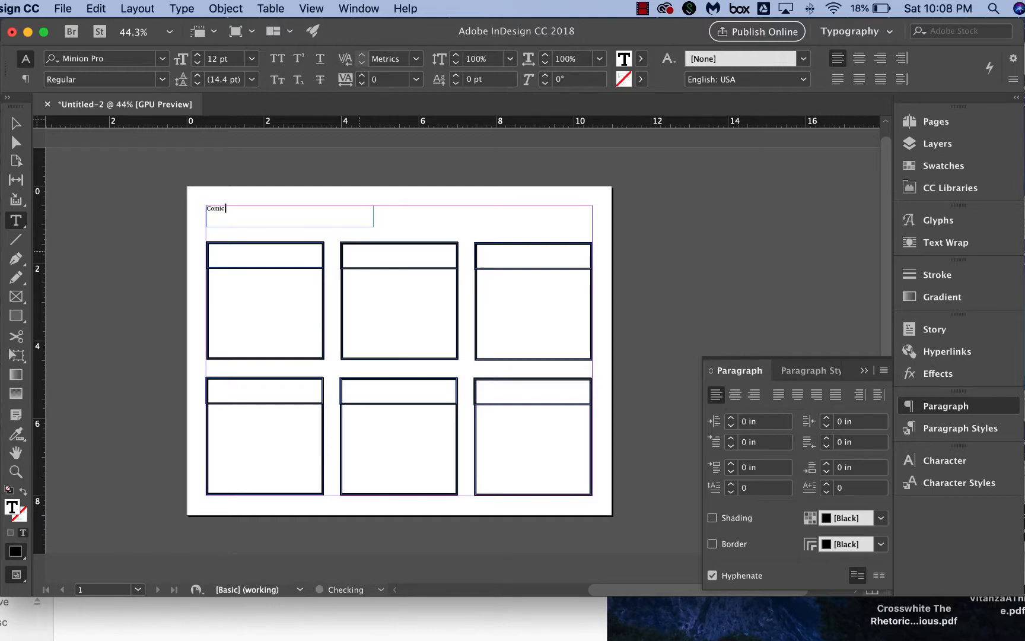
type("omic Name")
Set the title text's font to Comic Sans MS Bold.
left_click_drag(244, 209, 193, 210)
left_click(132, 61)
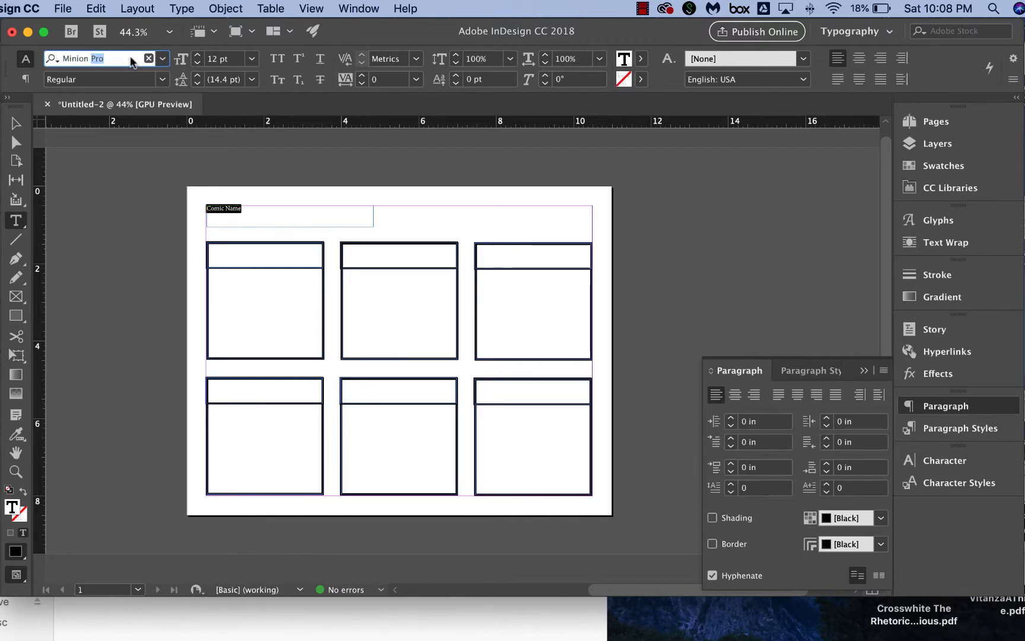
type("comi")
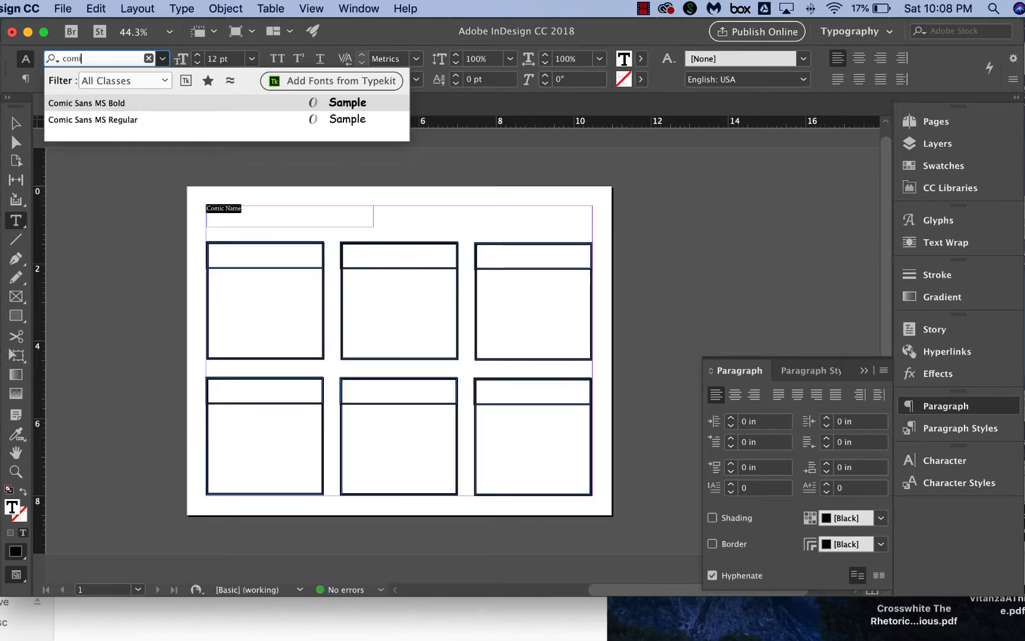
left_click(113, 103)
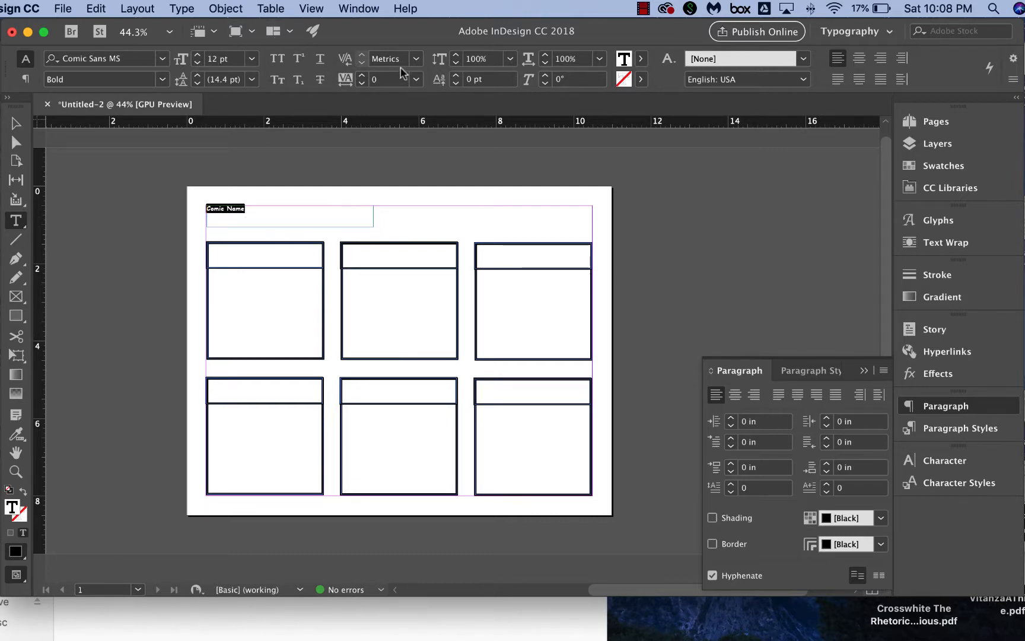
Increase the title's font size to 24 pt.
left_click(197, 55)
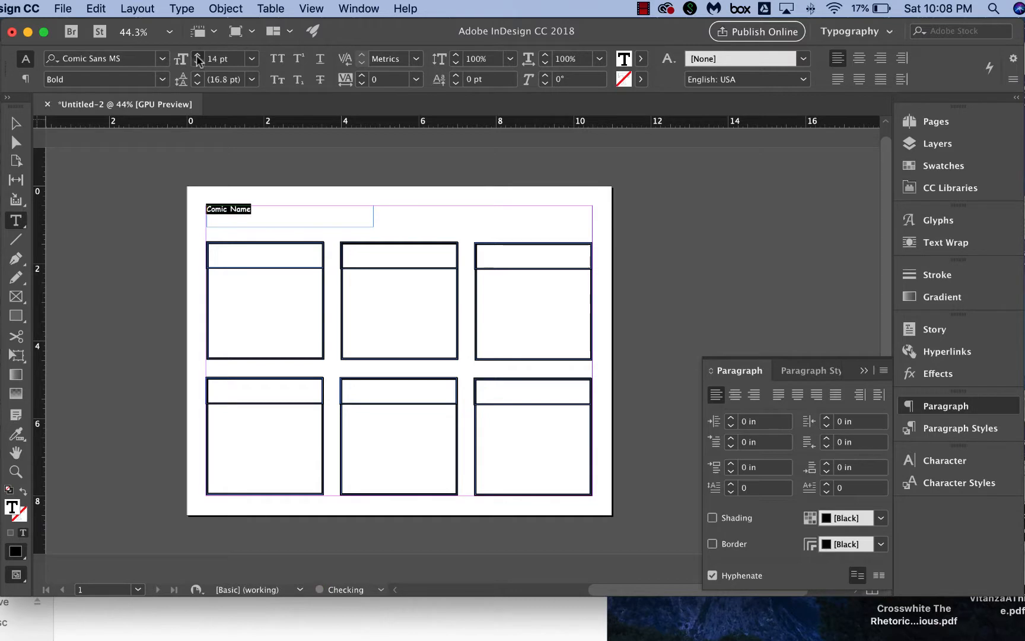
left_click(198, 55)
left_click(197, 56)
left_click(198, 56)
left_click(197, 56)
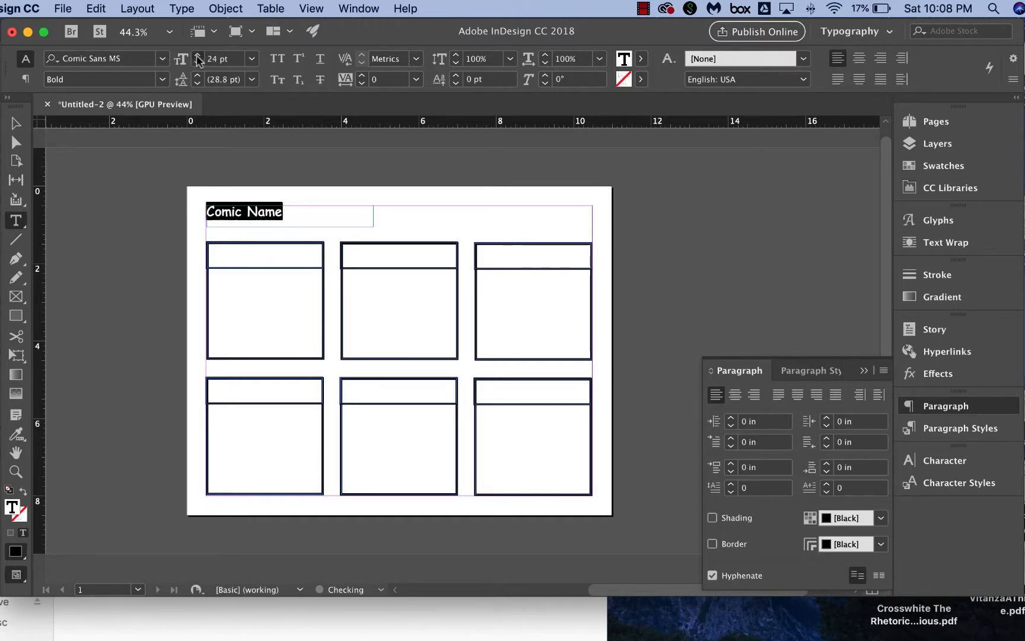
left_click(397, 303)
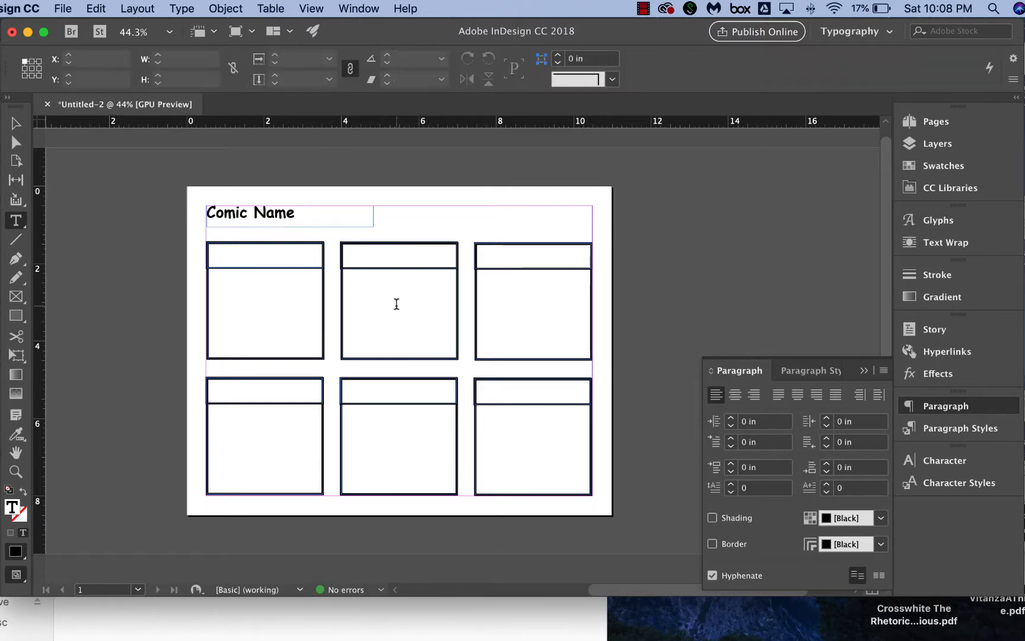
left_click(439, 225)
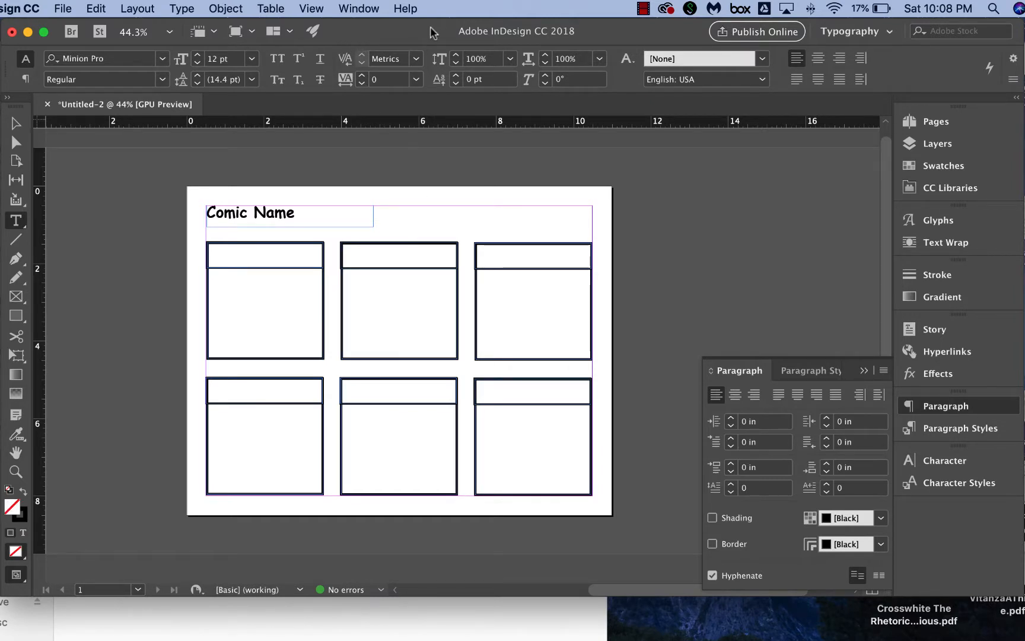
Drag the four PNG images numbered 1 to 4 from the Observation folder into the document.
left_click_drag(433, 33, 541, 12)
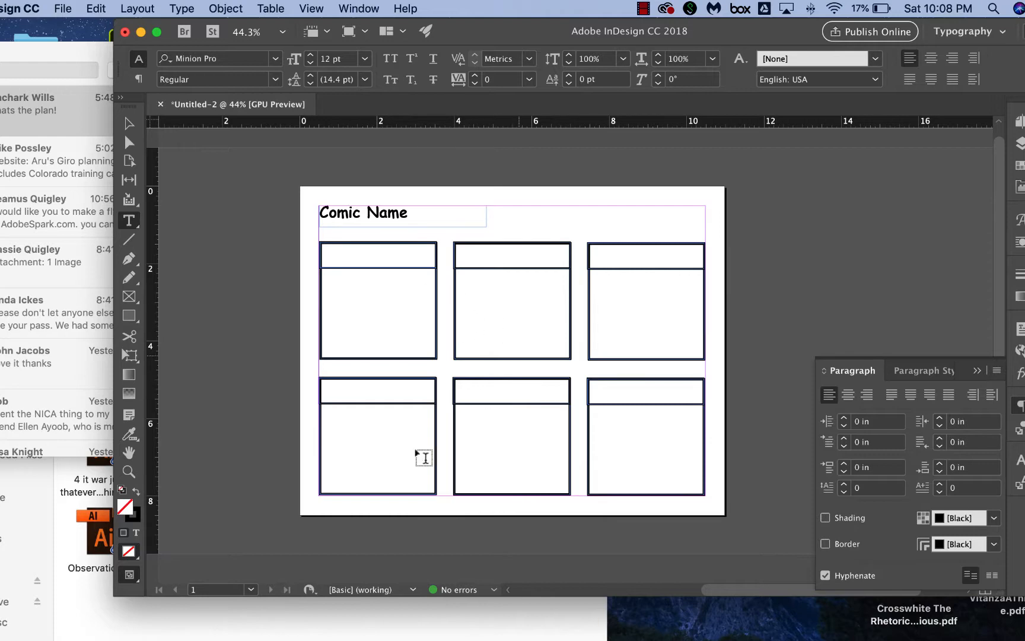
left_click(290, 628)
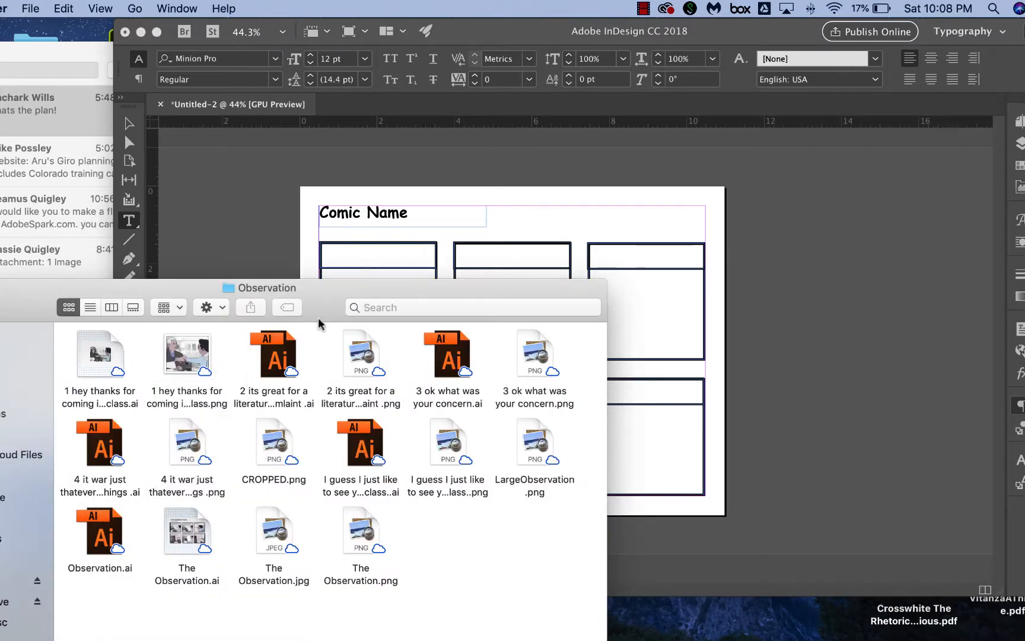
left_click(184, 358)
left_click(353, 355)
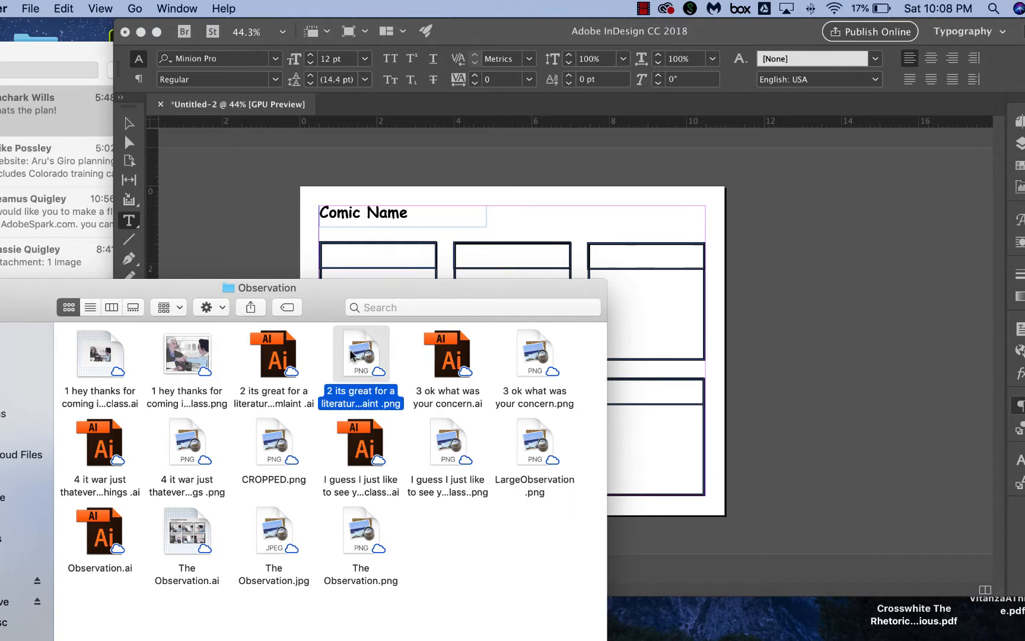
left_click(191, 354, "super")
left_click(541, 354, "super")
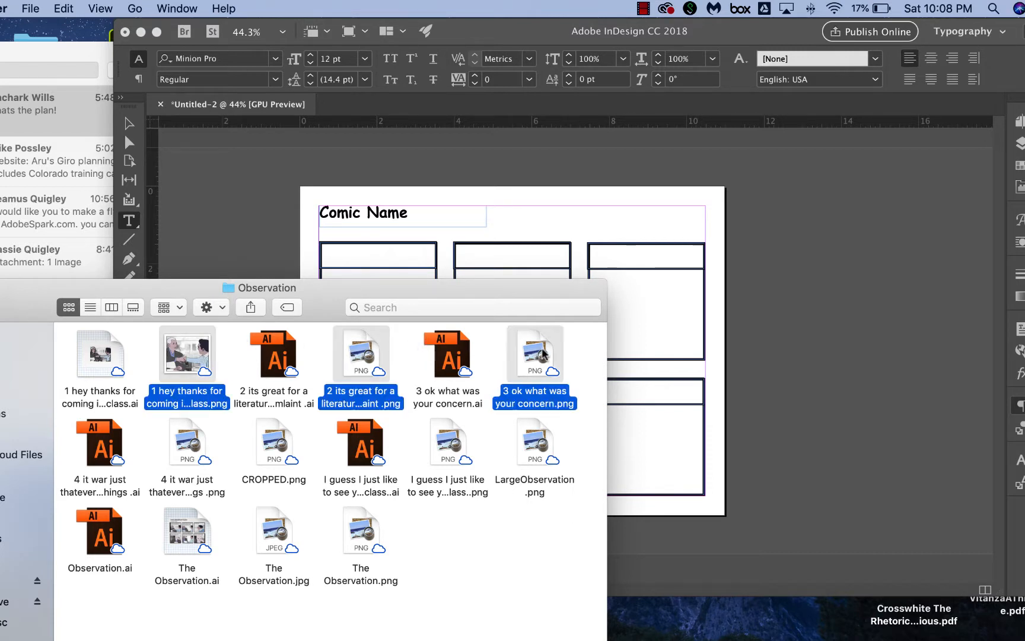
left_click(192, 443, "super")
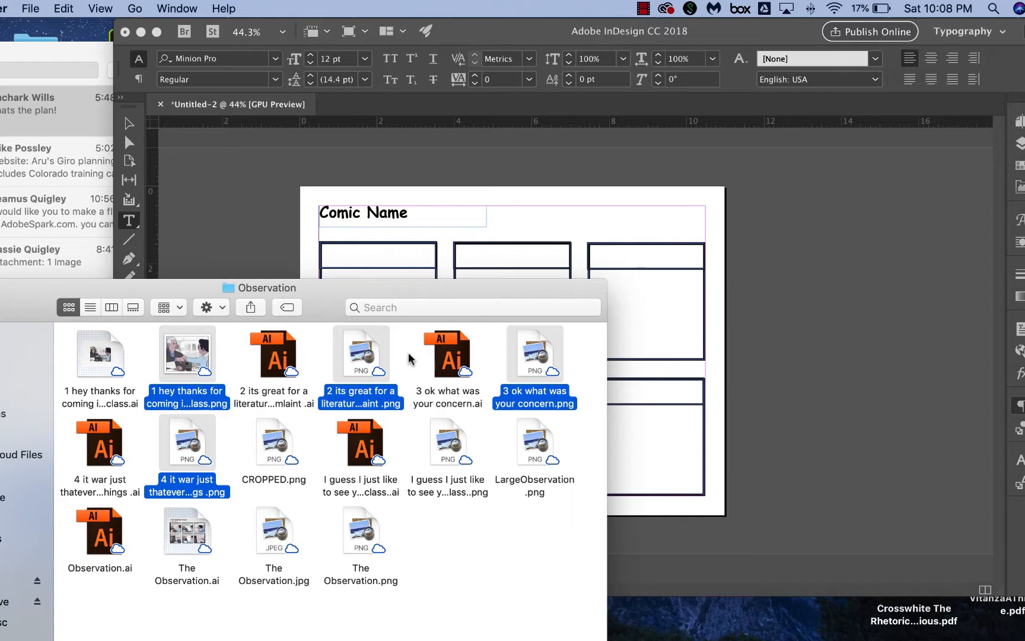
left_click_drag(437, 294, 350, 315)
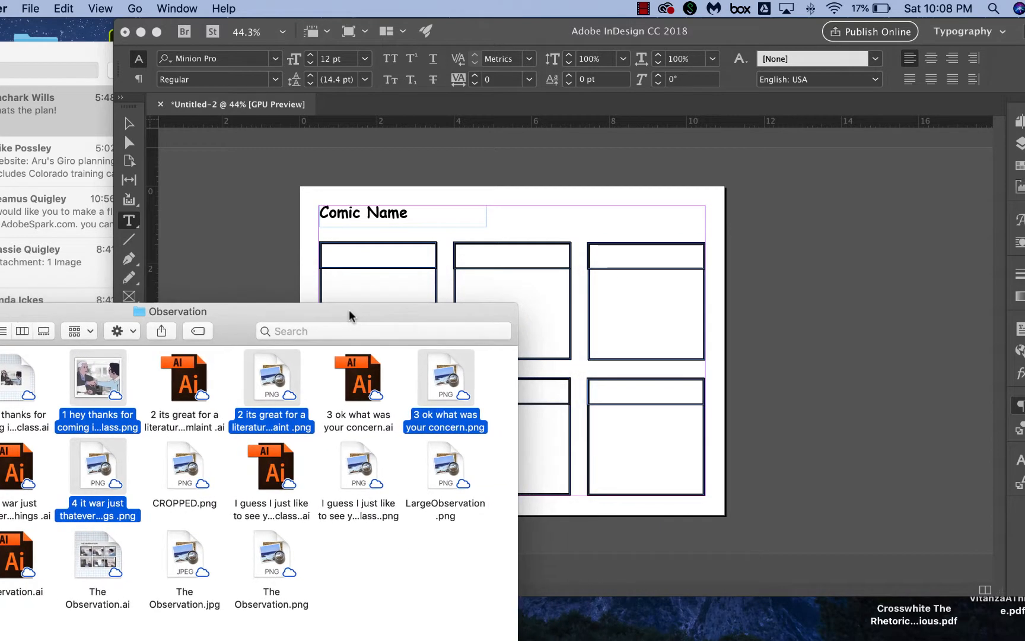
left_click_drag(454, 383, 696, 253)
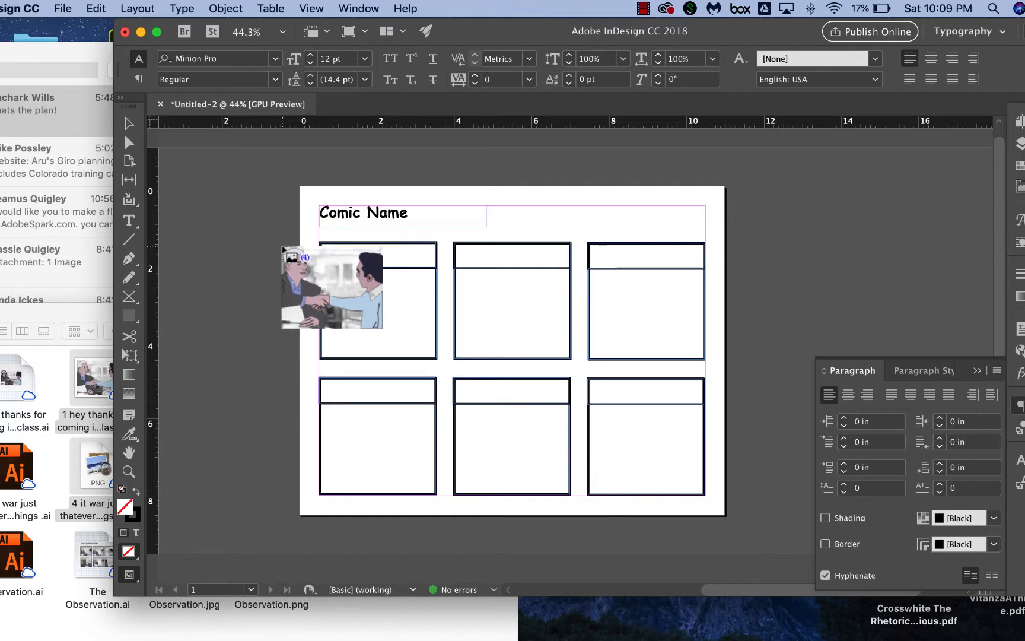
Place the four loaded images on and beside the page one after another.
left_click(280, 245)
left_click(453, 212)
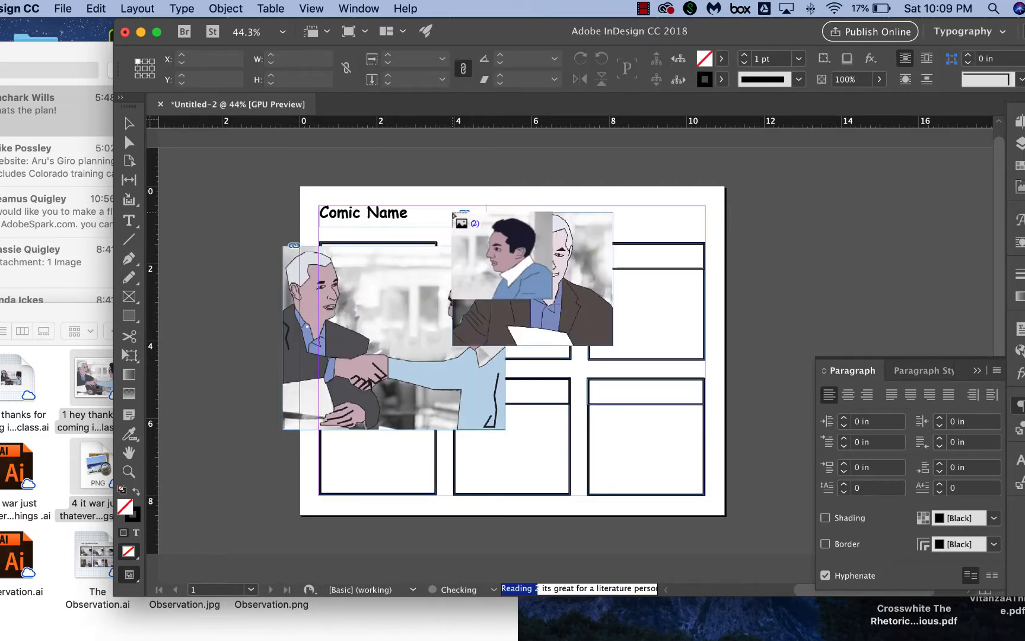
left_click(637, 185)
left_click(791, 196)
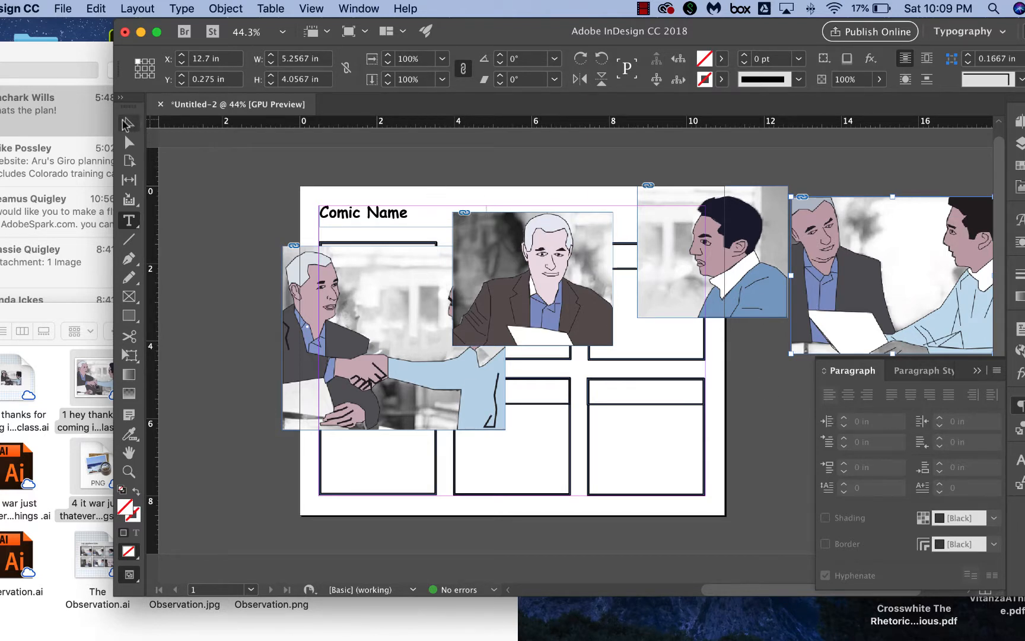
Move the second and third placed images off to the right side of the page.
key("v")
left_click(530, 240)
left_click_drag(529, 240, 722, 425)
left_click_drag(674, 226, 710, 282)
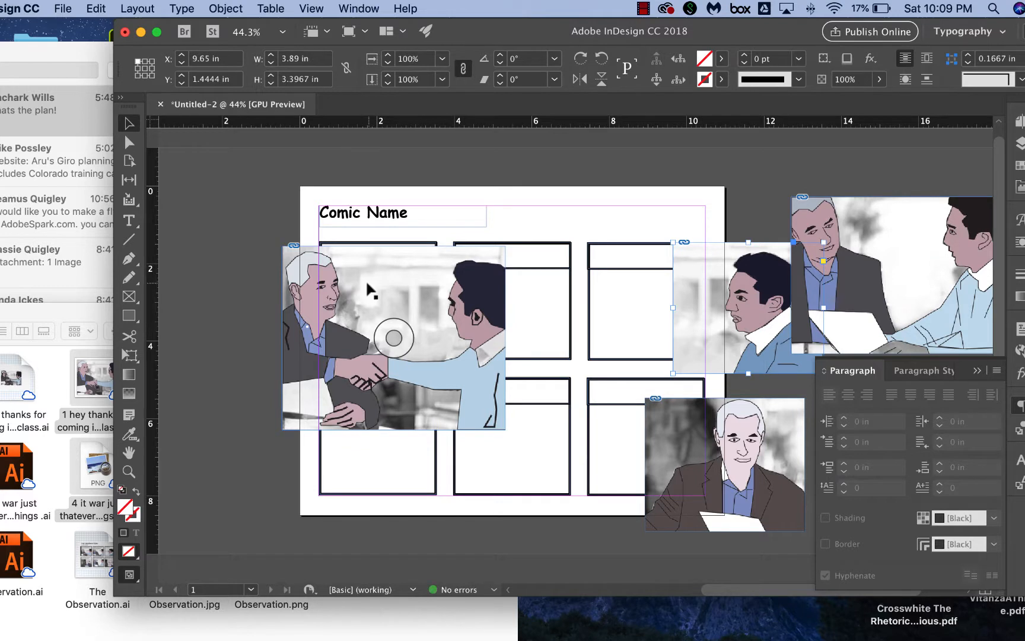
Try to resize the handshake image from its corner and undo the change.
left_click(367, 294)
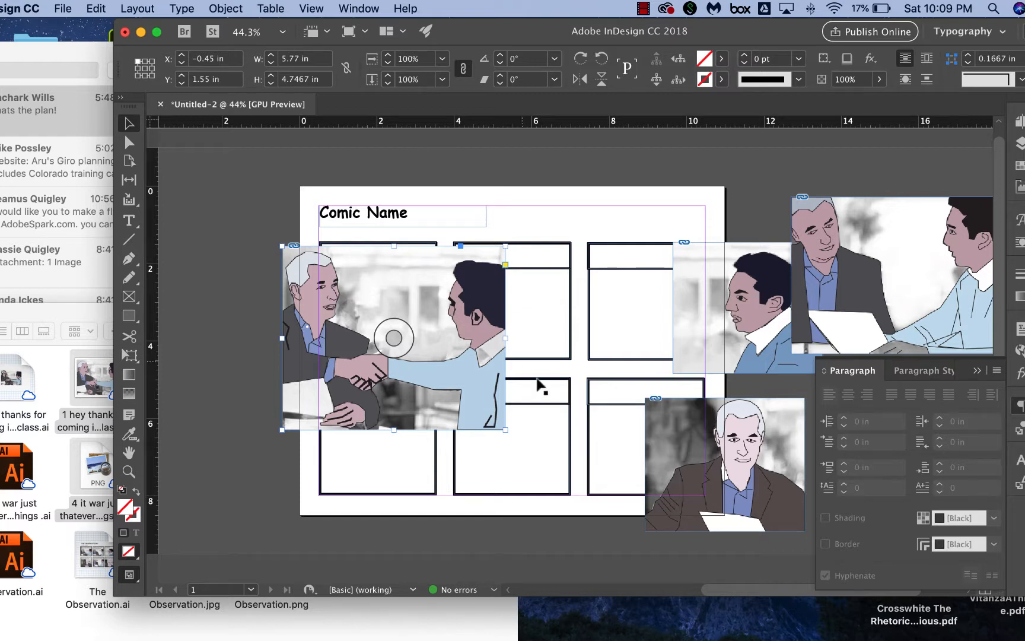
mouse_move(504, 432)
left_mouse_down()
mouse_move(471, 361)
mouse_move(508, 435)
mouse_move(426, 369)
mouse_move(509, 417)
left_mouse_up()
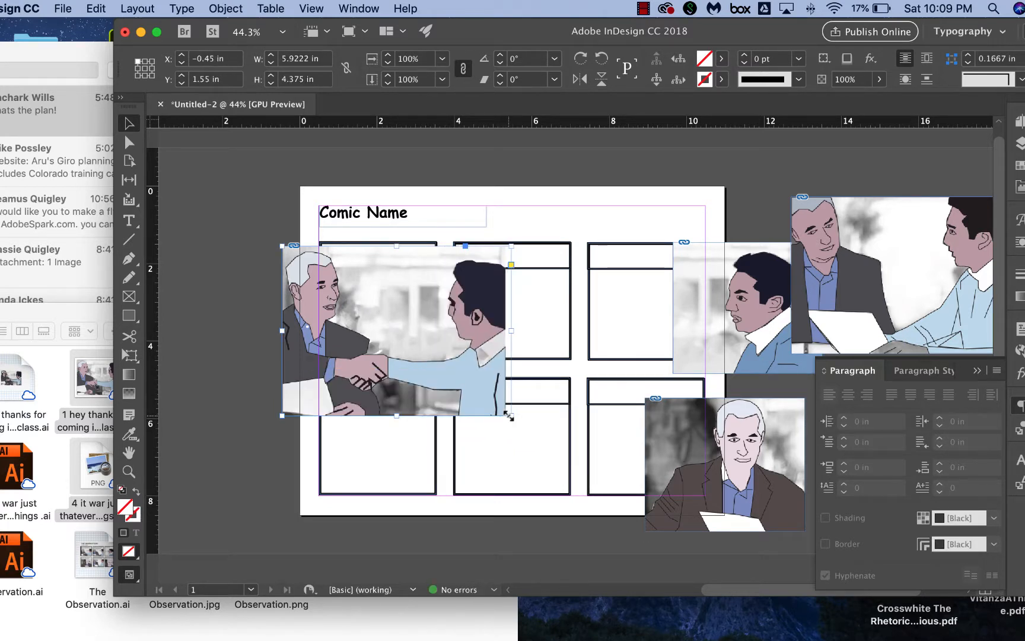
key("super+z")
key("super+z")
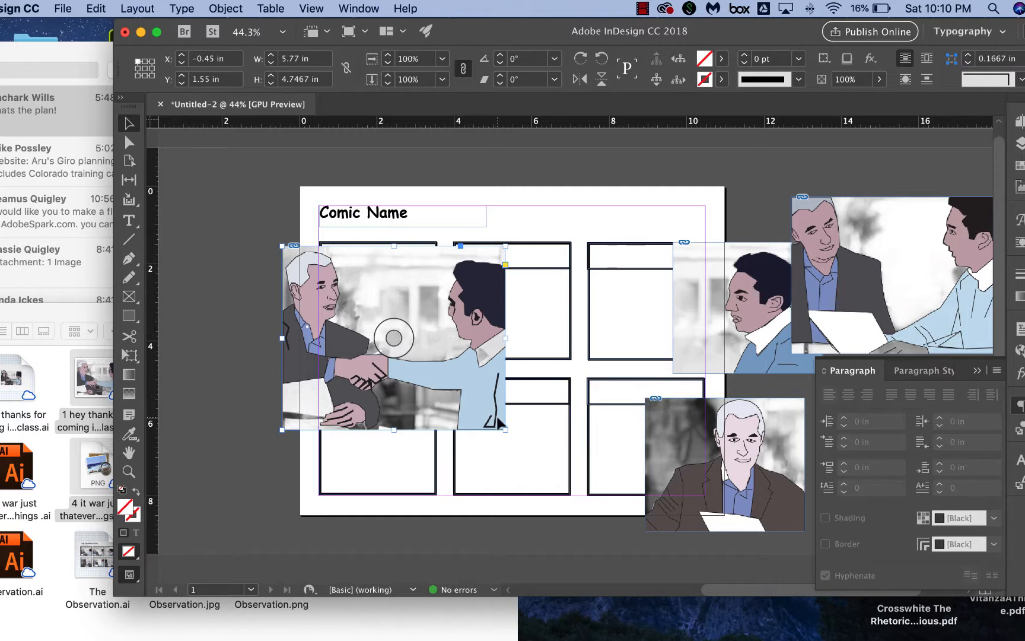
Scale the handshake image down to about 3 in wide and move it into the top-left panel.
left_click_drag(505, 430, 398, 343)
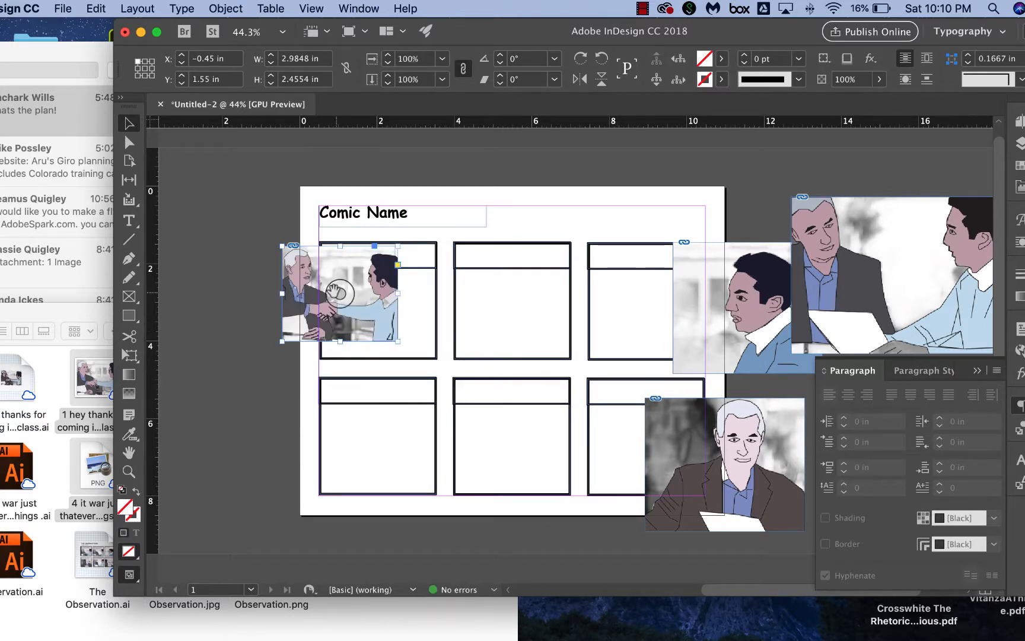
left_click_drag(332, 271, 377, 268)
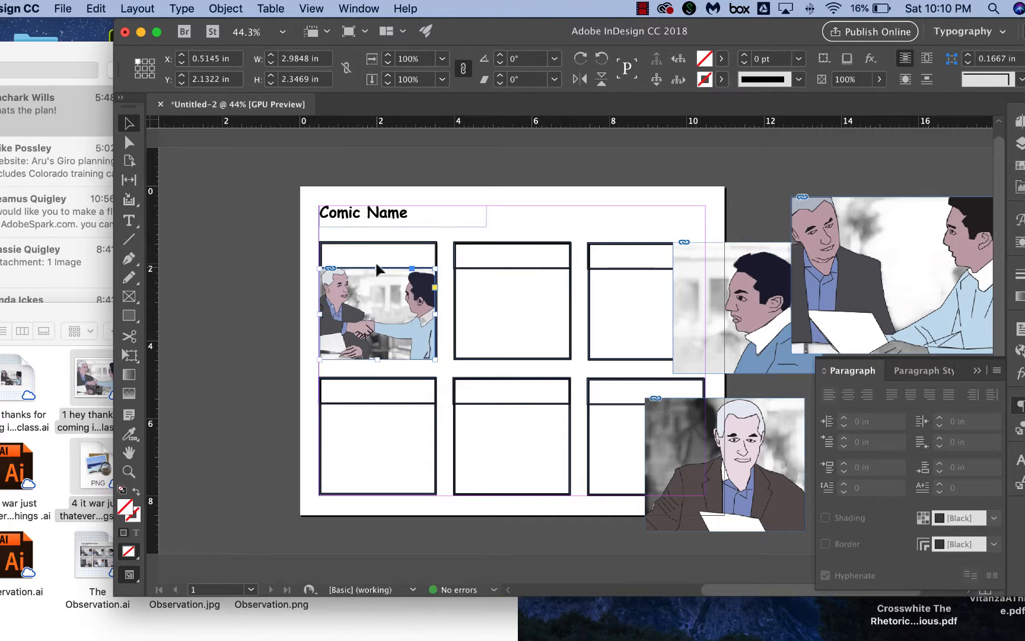
left_click(289, 285)
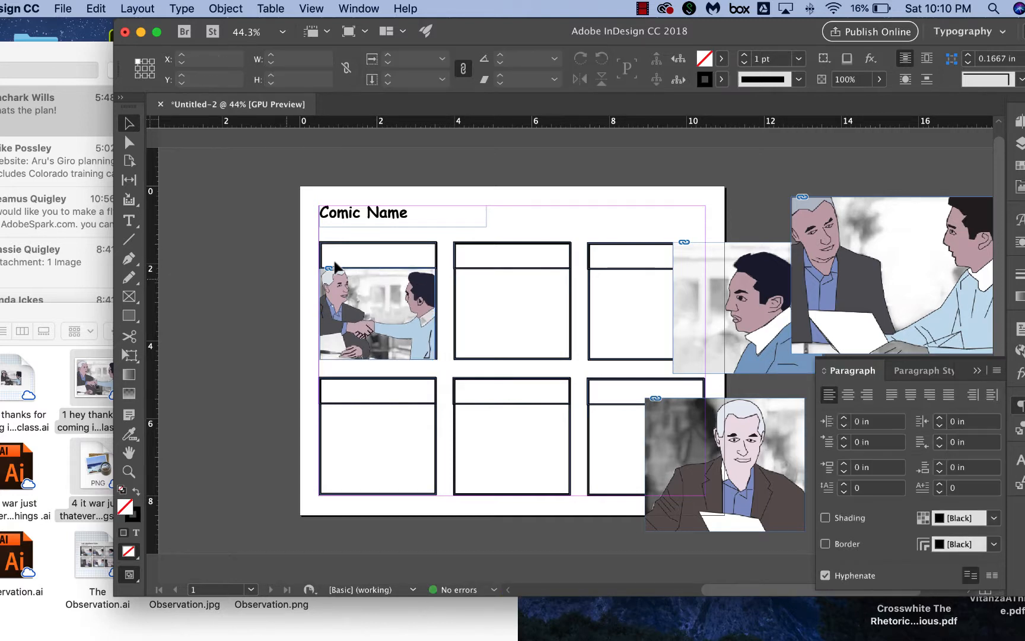
left_click(375, 288)
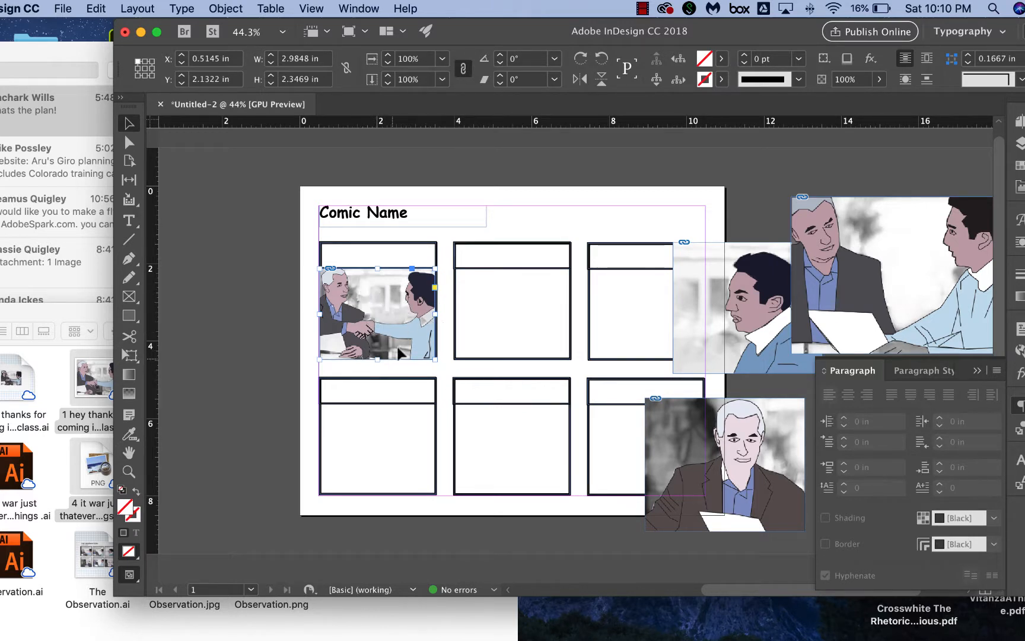
Send the handshake image in the top-left panel to the back.
right_click(400, 300)
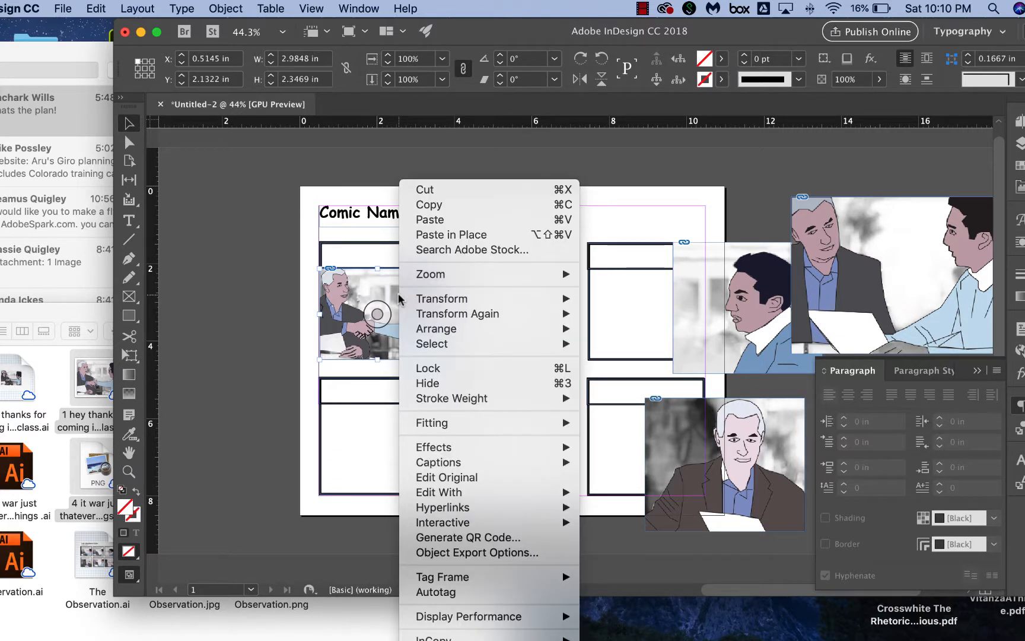
mouse_move(428, 328)
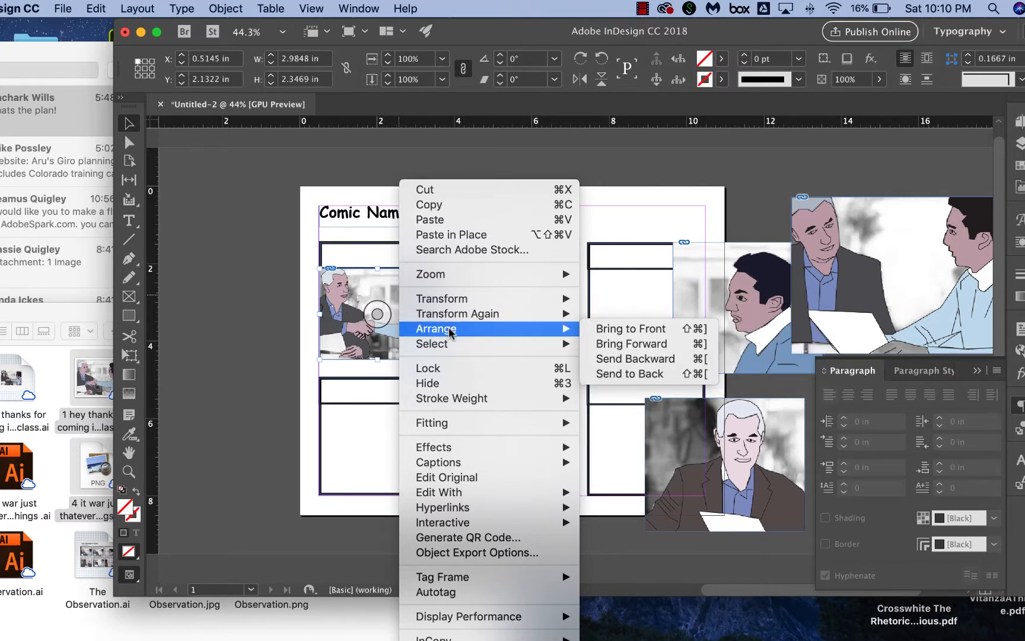
left_click(629, 374)
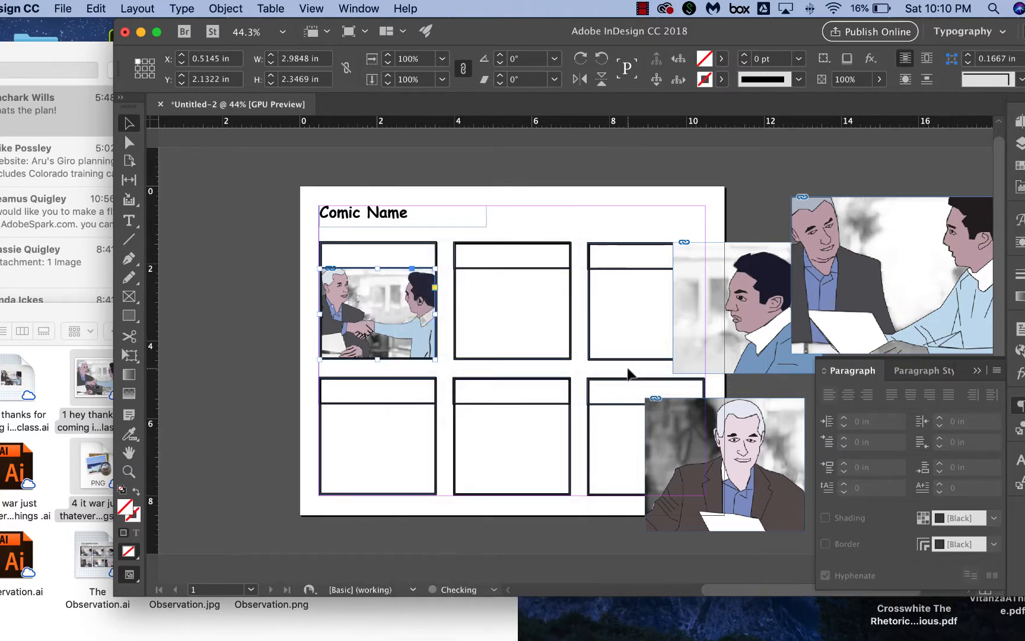
left_click(303, 340)
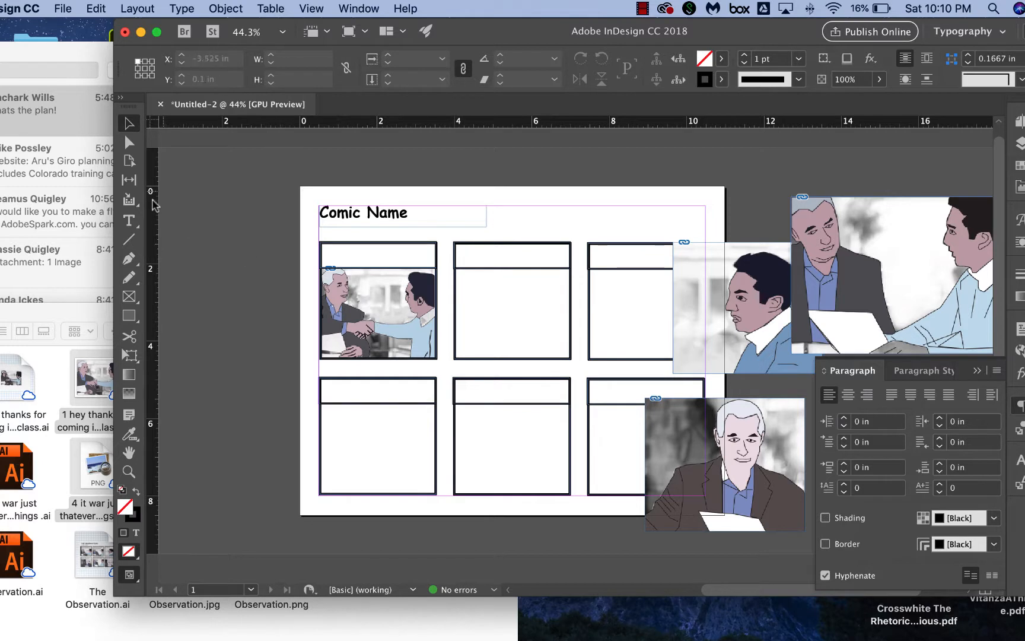
Draw a caption text frame about 2.55 in wide in the top-left panel's caption strip and fill it with placeholder text.
left_click(128, 220)
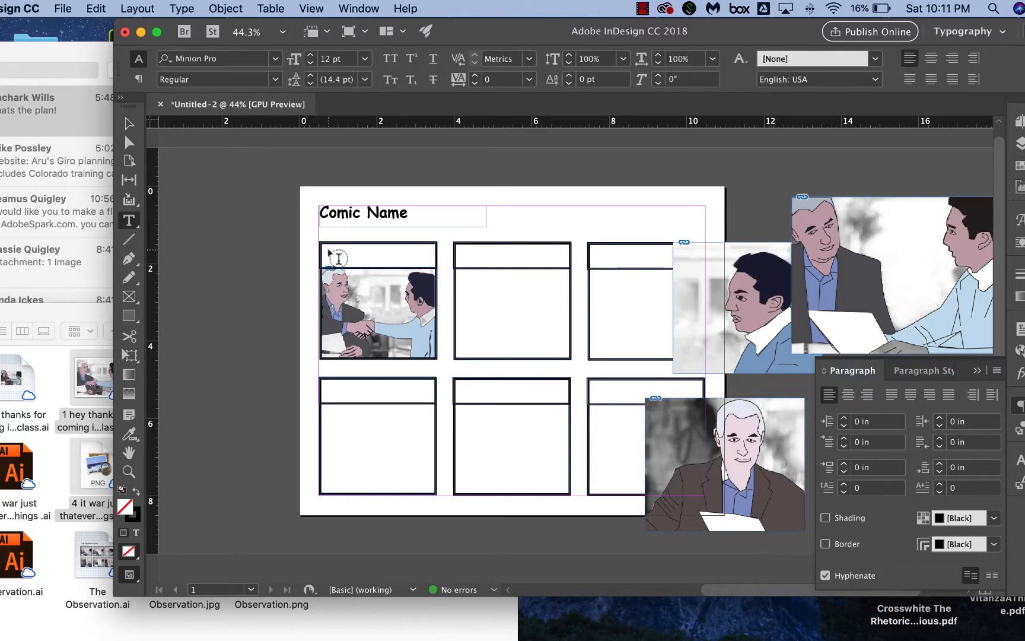
left_click_drag(329, 249, 427, 261)
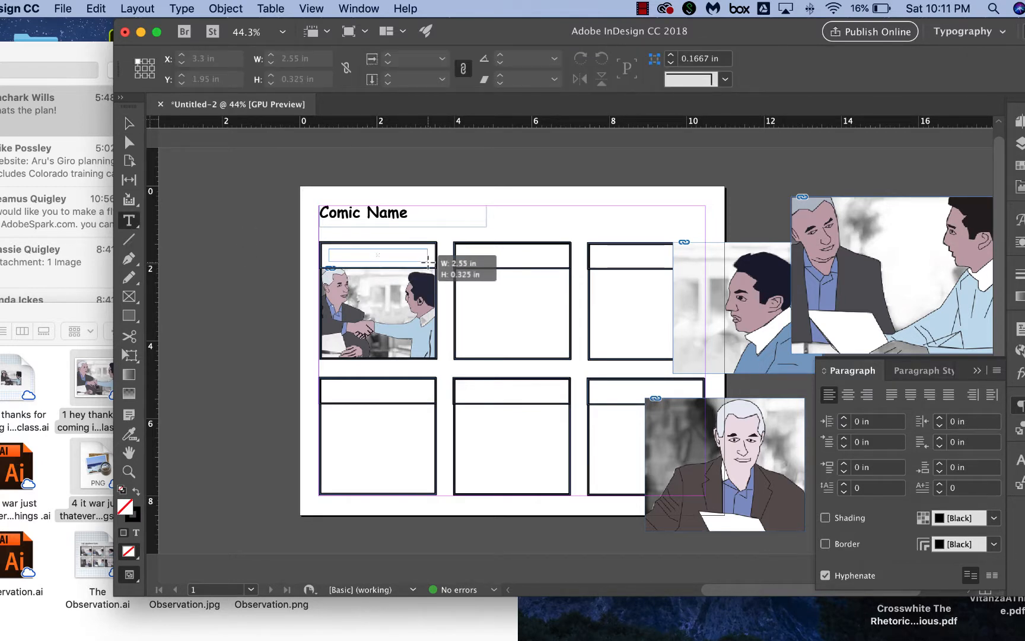
type("kjh")
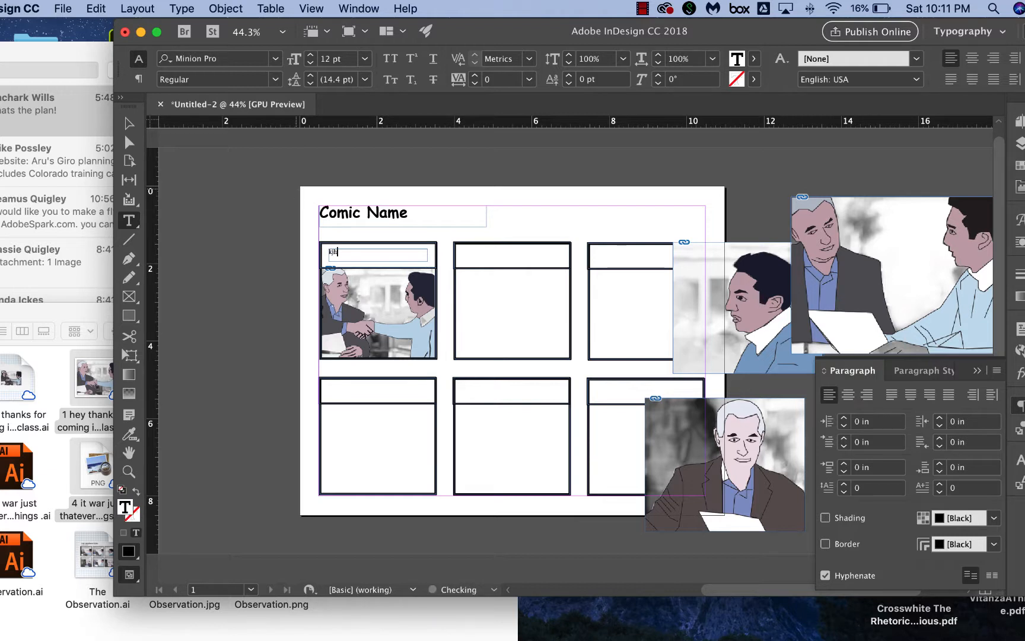
type("kjhlkjhlkjhlkhjlkhjlkhlkhlkjhlkj")
Select the caption text and set its font to Comic Sans MS Bold.
left_click_drag(421, 251, 321, 251)
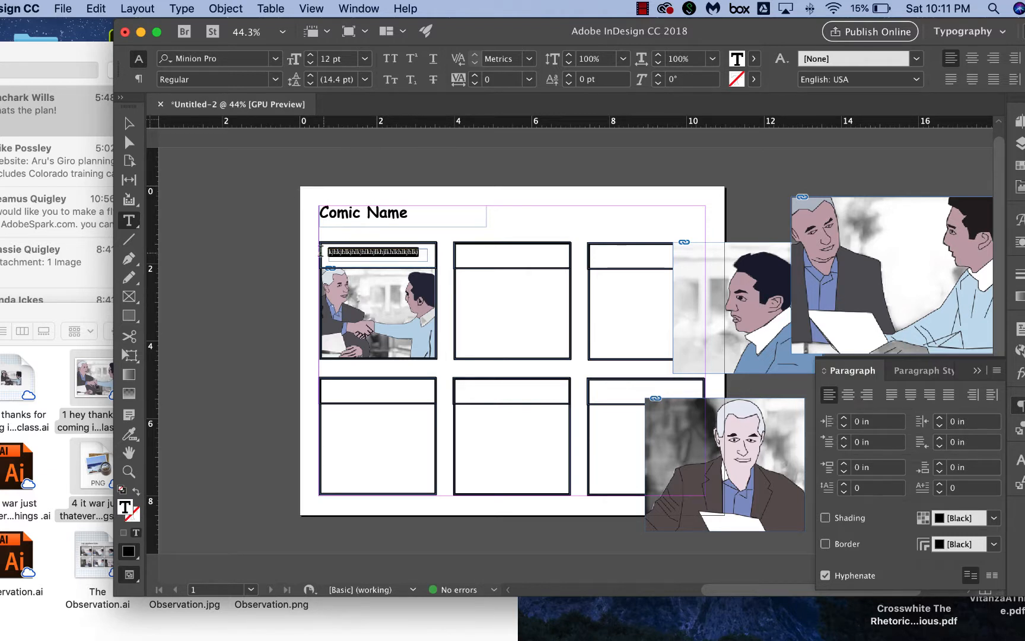
double_click(252, 58)
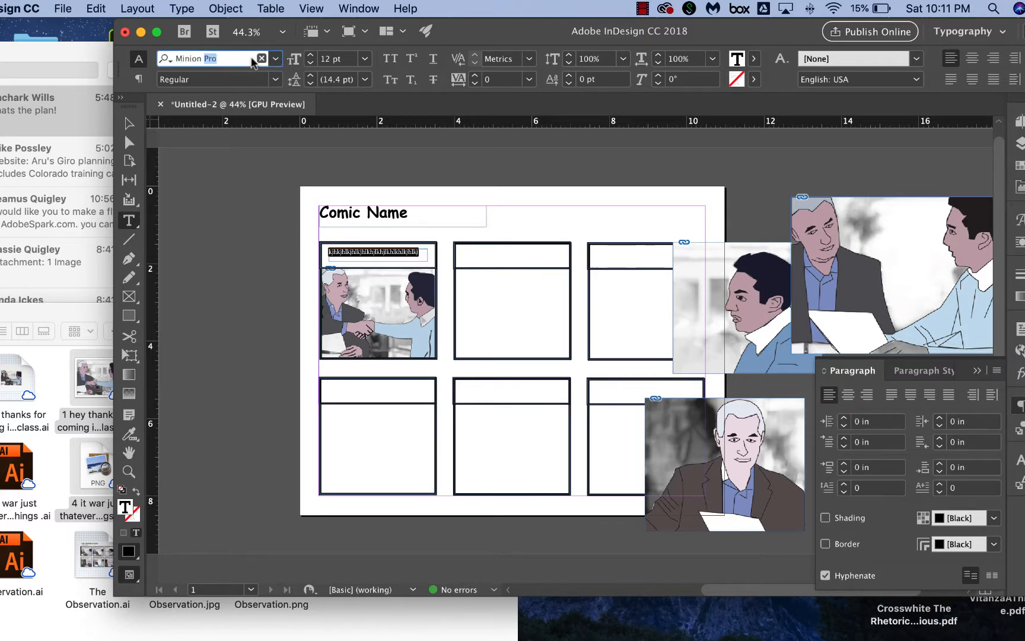
left_click(251, 58)
type("Comi")
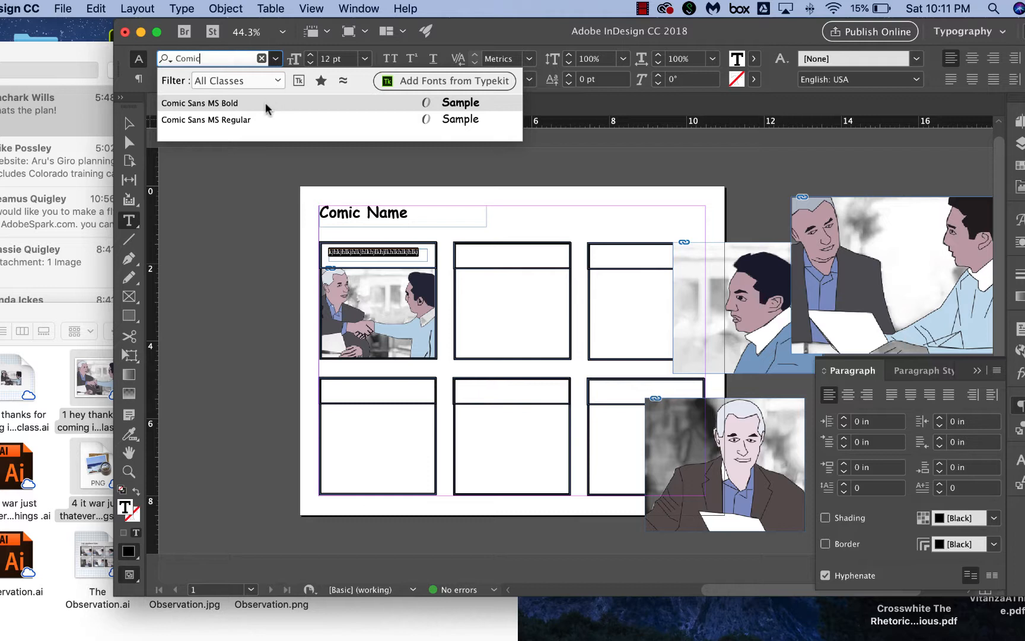
type("c")
left_click(265, 103)
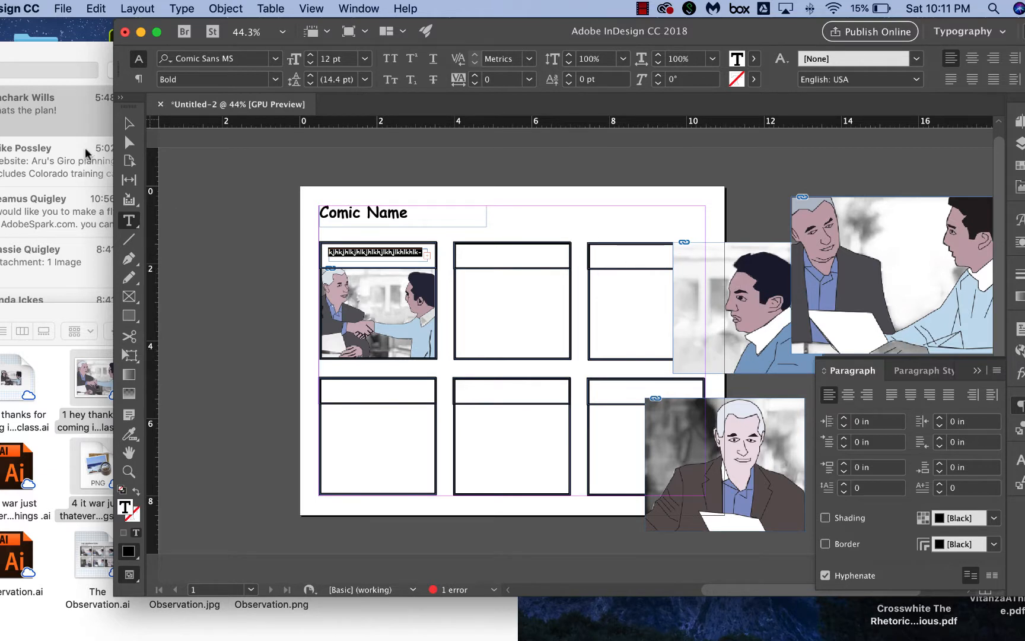
Move the young man's profile image into the top-middle panel and resize its frame to about 3.04 x 2.35 in.
left_click(128, 123)
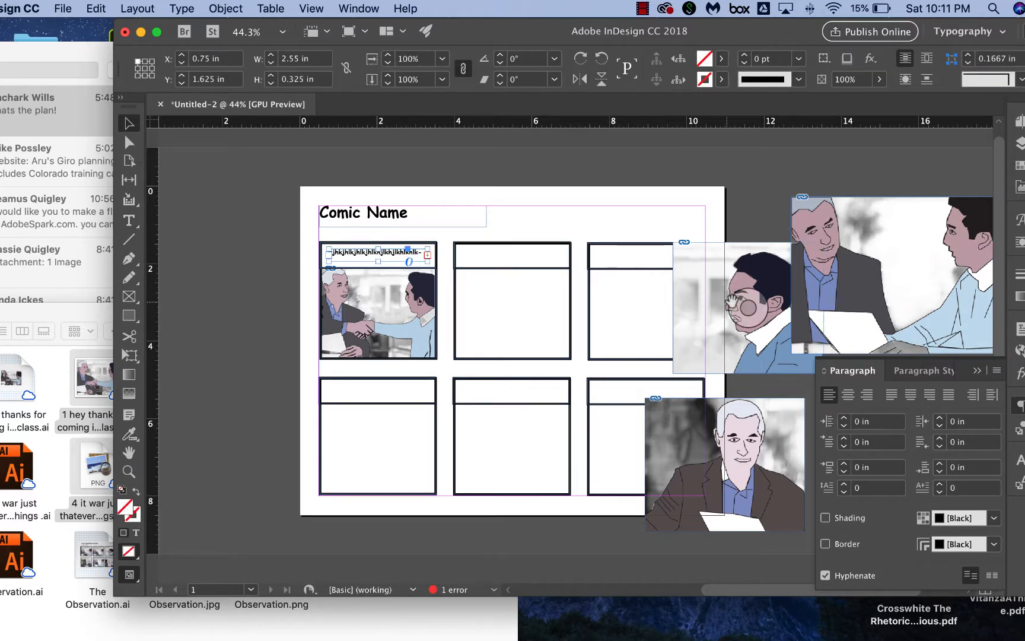
left_click_drag(749, 277, 532, 304)
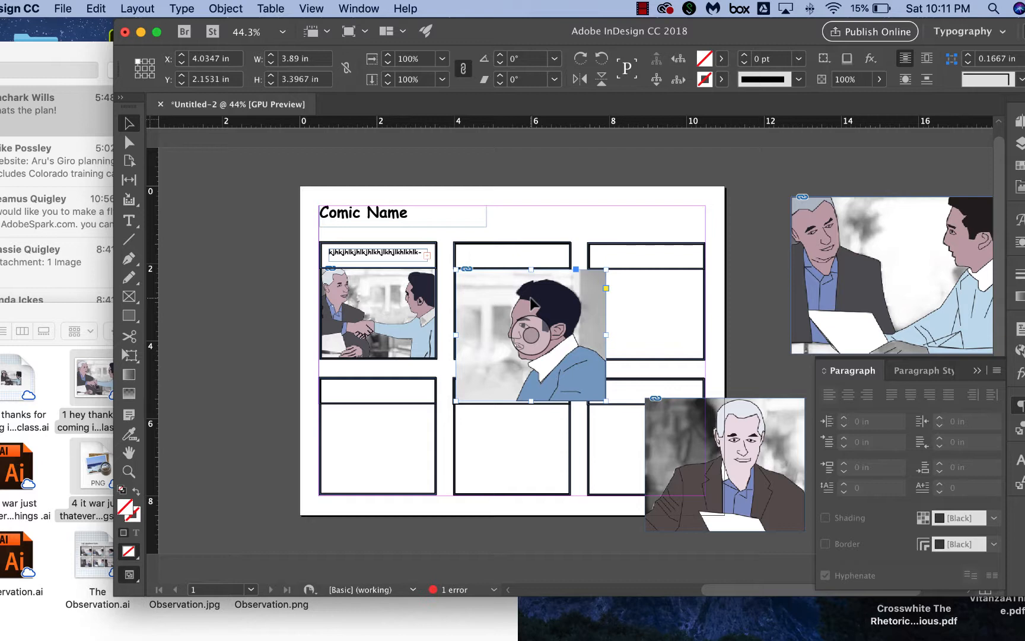
left_click_drag(604, 398, 571, 359)
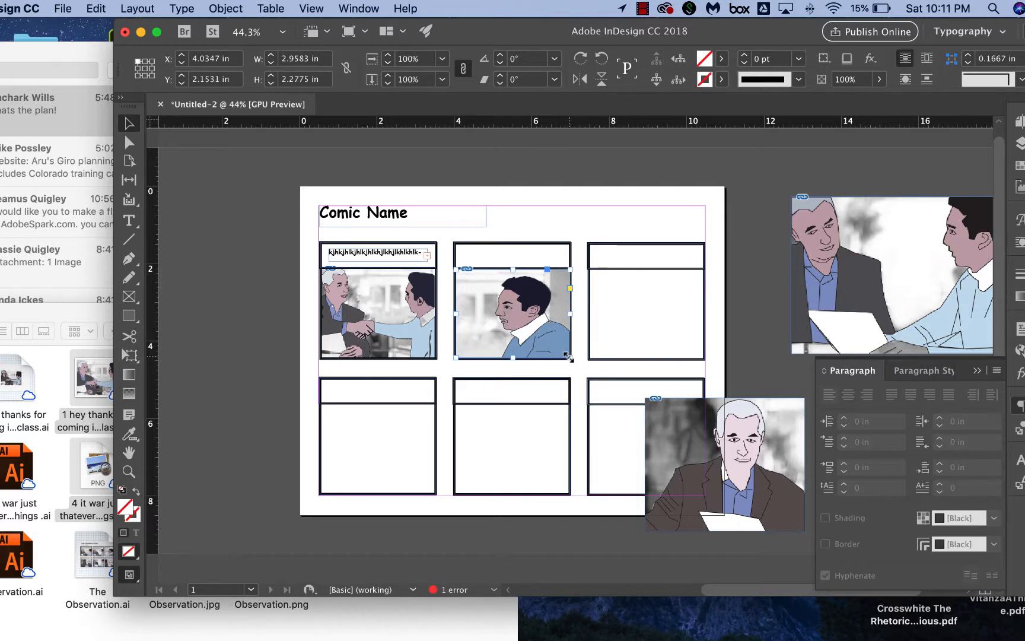
left_click_drag(571, 358, 589, 372)
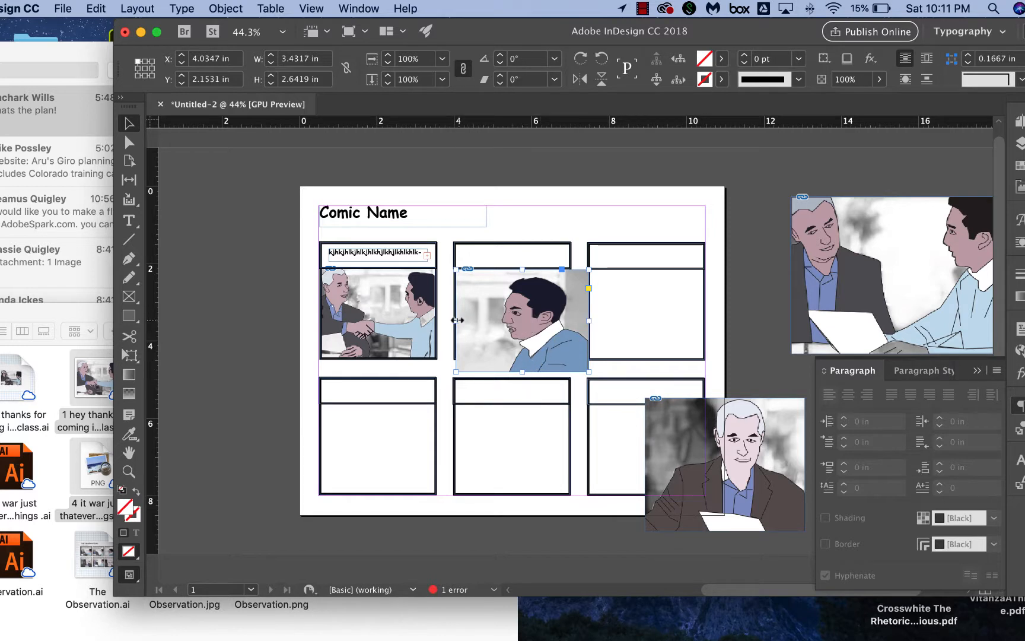
left_click_drag(456, 320, 466, 319)
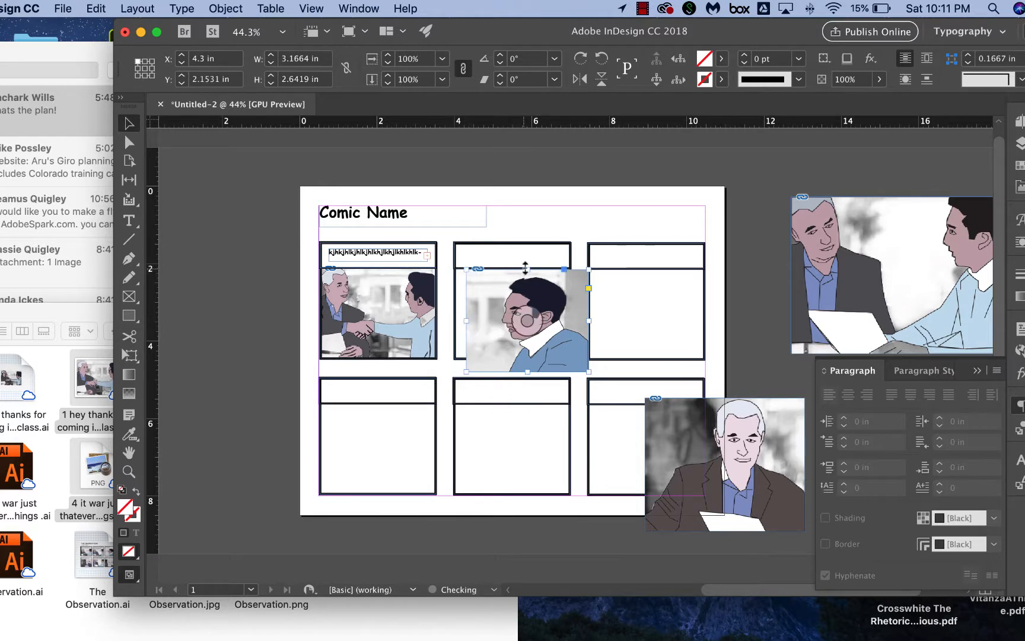
left_click_drag(526, 268, 526, 268)
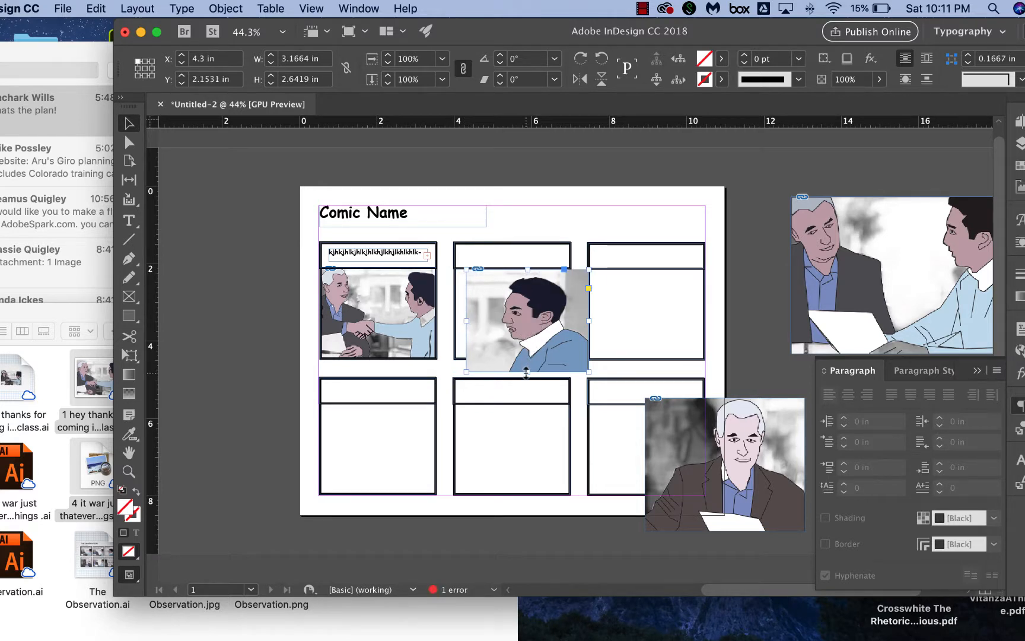
left_click_drag(525, 371, 526, 360)
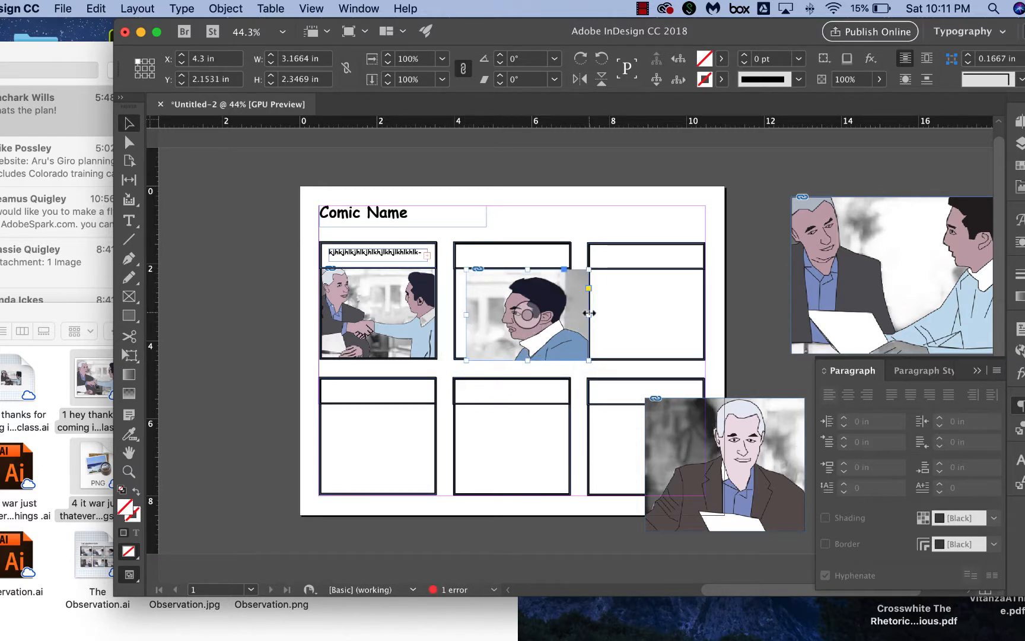
left_click_drag(589, 314, 548, 297)
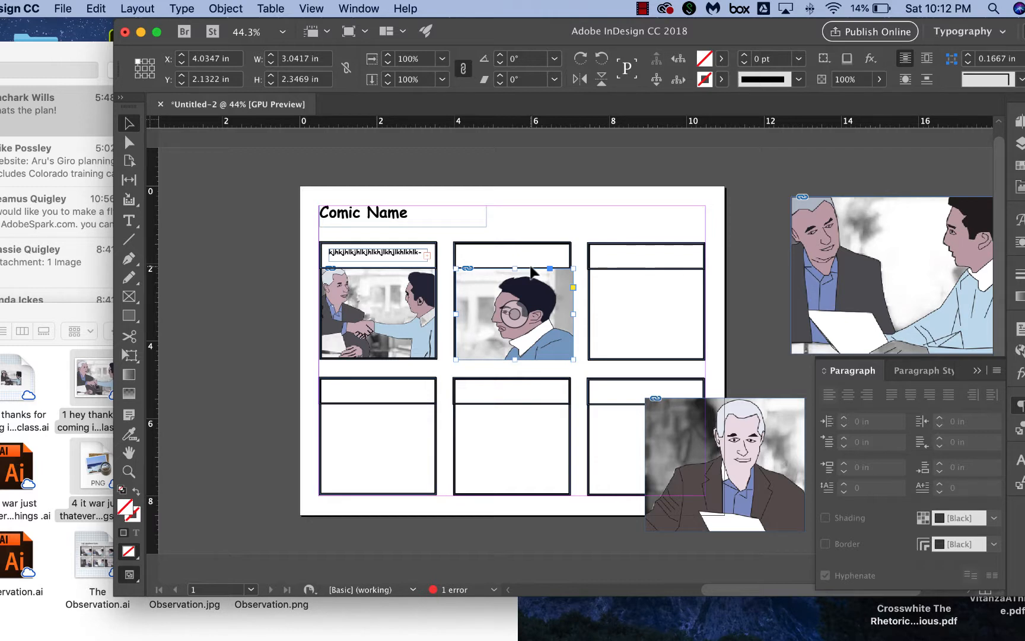
Try scaling the profile image's content inside its frame, undoing the attempts.
left_click(515, 313)
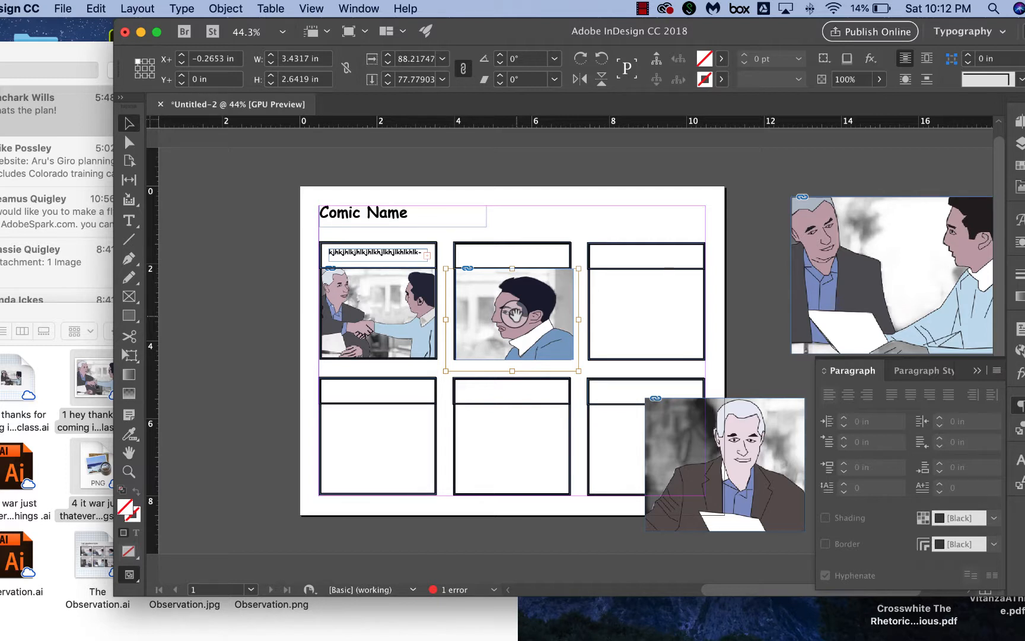
mouse_move(577, 371)
left_mouse_down()
mouse_move(574, 335)
mouse_move(573, 350)
left_mouse_up()
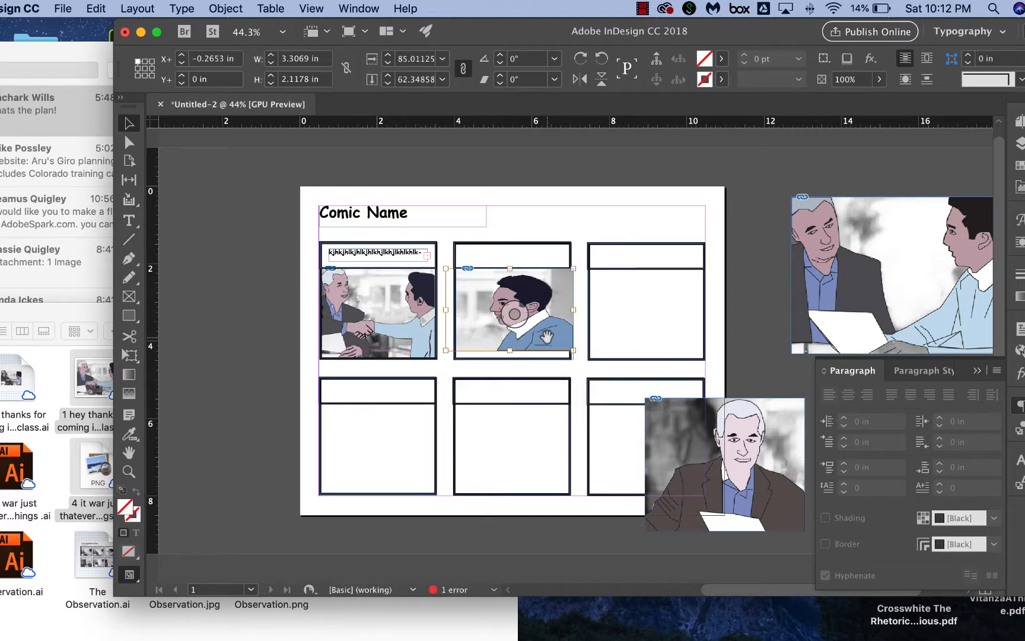
key("super+z")
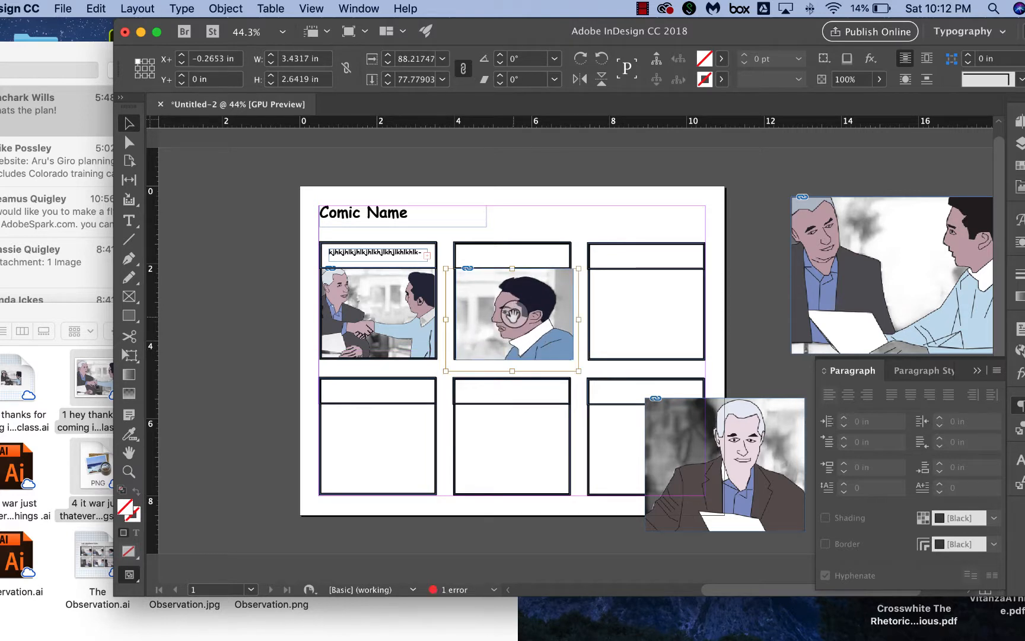
key("super+comma")
key("super+comma")
key("super+comma")
key("super+comma")
key("super+comma")
key("super+comma")
key("super+comma")
key("super+comma")
key("super+comma")
key("super+comma")
key("super+comma")
key("super+comma")
key("super+comma")
key("super+comma")
key("super+comma")
key("super+comma")
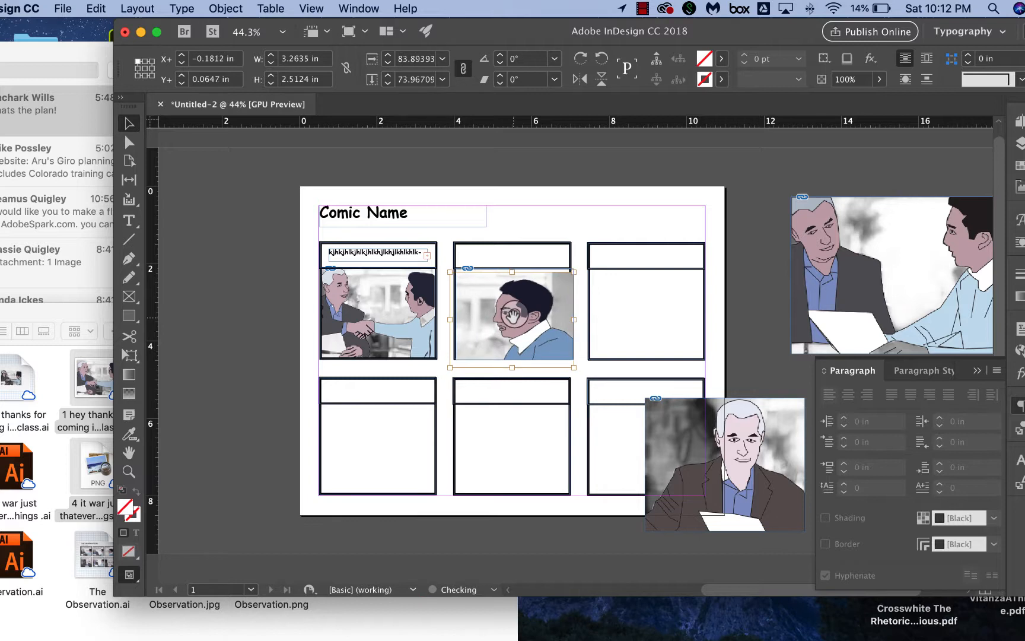
key("super+period")
key("super+period")
key("super+period")
key("super+period")
key("super+period")
key("super+period")
key("super+period")
key("super+period")
key("super+period")
key("super+period")
key("super+period")
key("super+period")
key("super+period")
key("super+period")
key("super+period")
key("super+period")
key("super+period")
key("super+period")
key("super+period")
key("super+period")
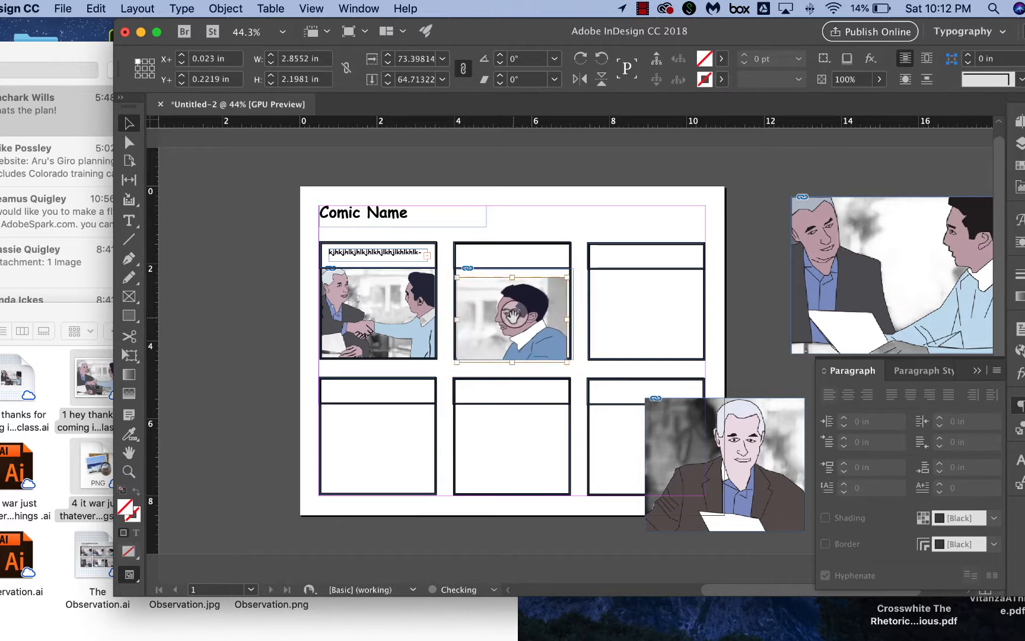
key("super+comma")
key("super+comma")
key("super+comma")
key("super+comma")
key("super+comma")
key("super+comma")
key("super+comma")
key("super+comma")
key("super+comma")
key("super+comma")
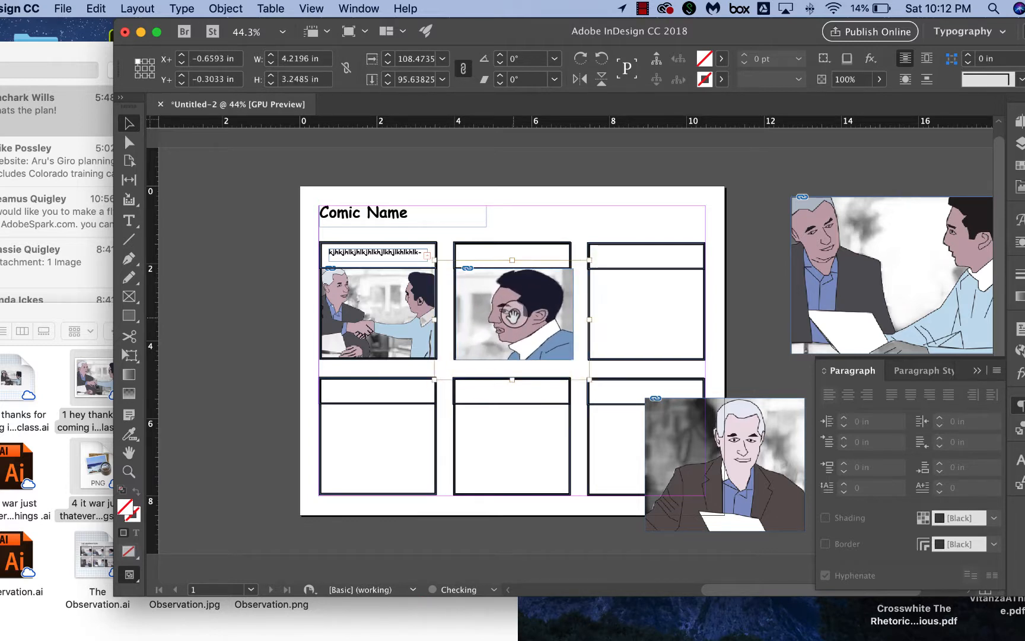
key("super+period")
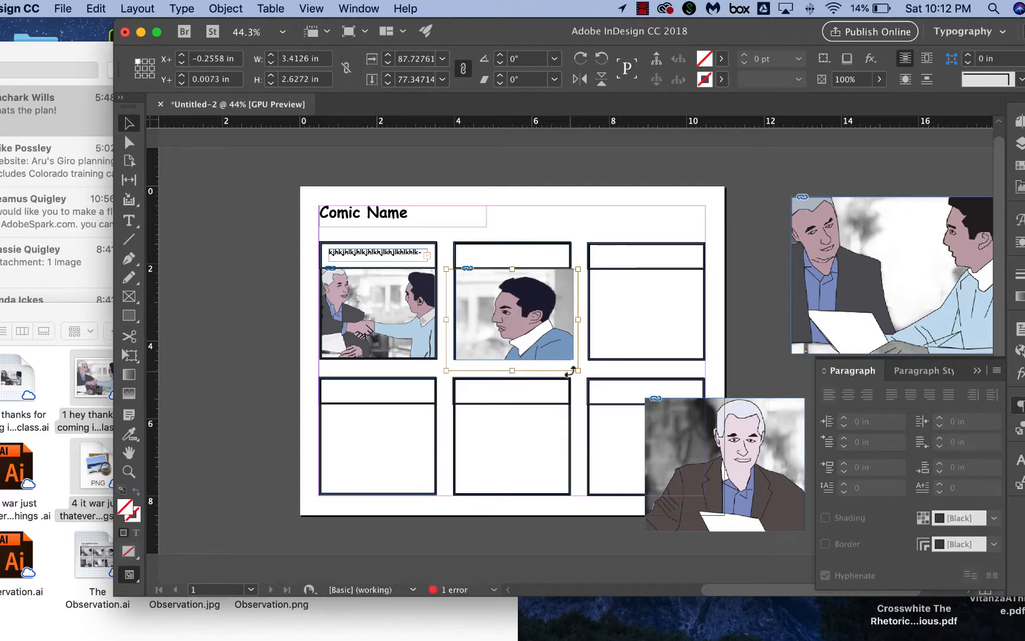
left_click_drag(578, 369, 548, 337)
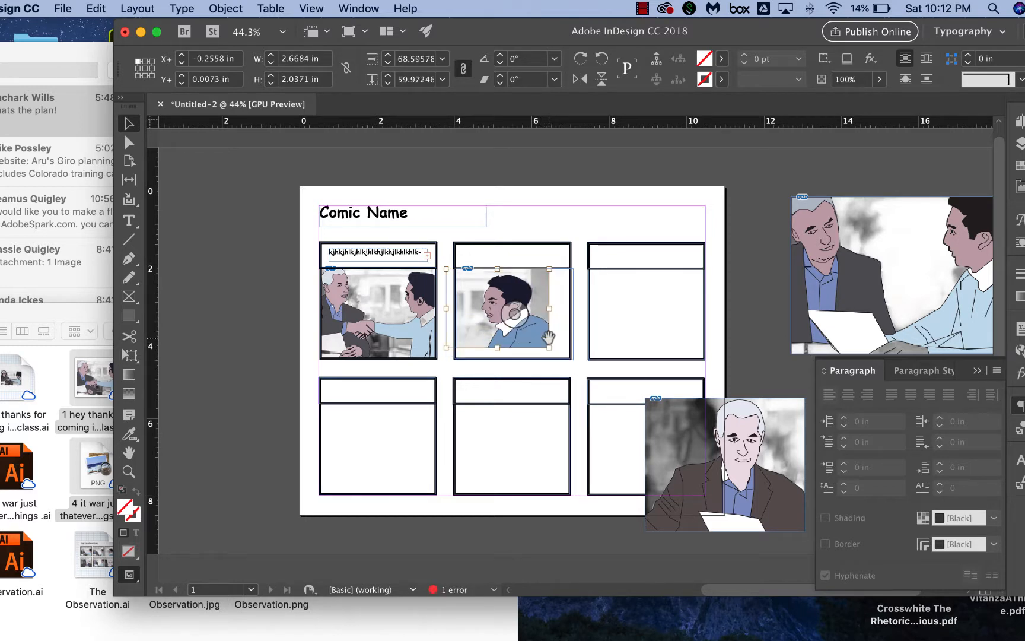
key("super+z")
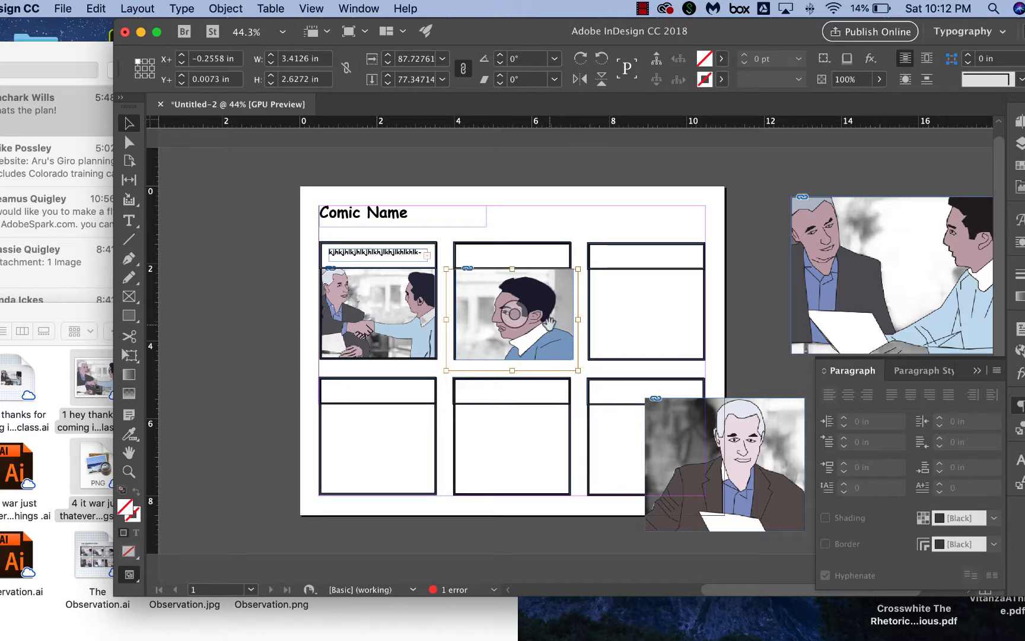
right_click(481, 299)
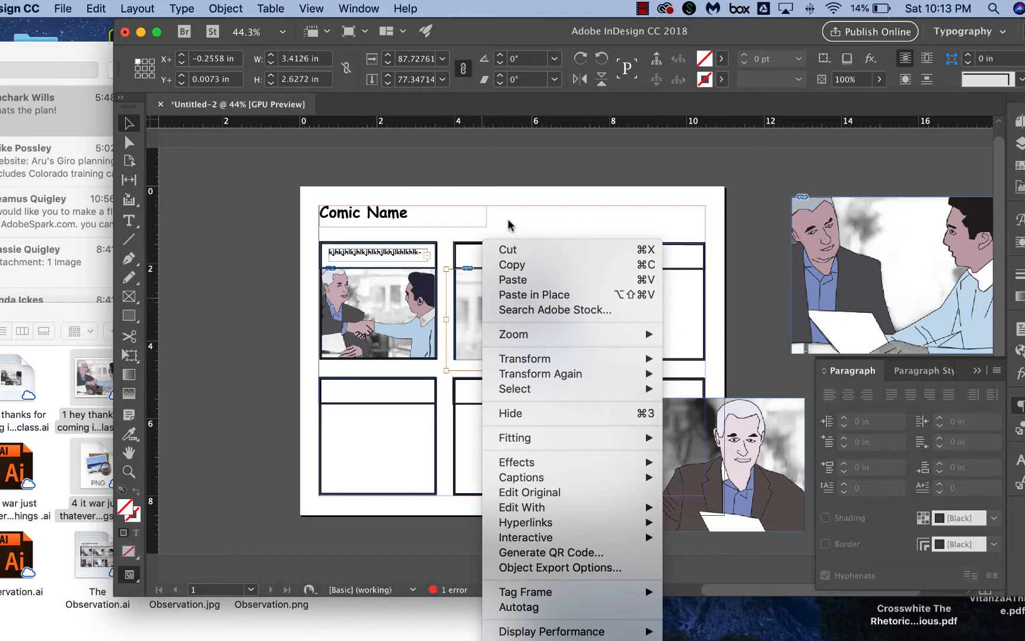
left_click(462, 299)
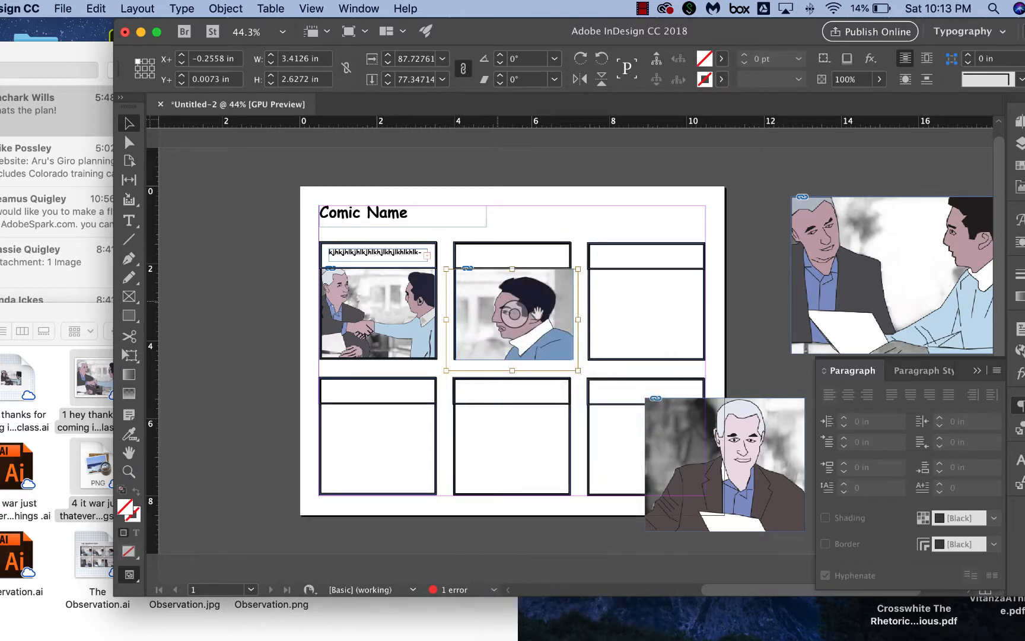
Scale the profile image's content to about 3.3 x 2.46 in within its frame.
left_click(578, 318)
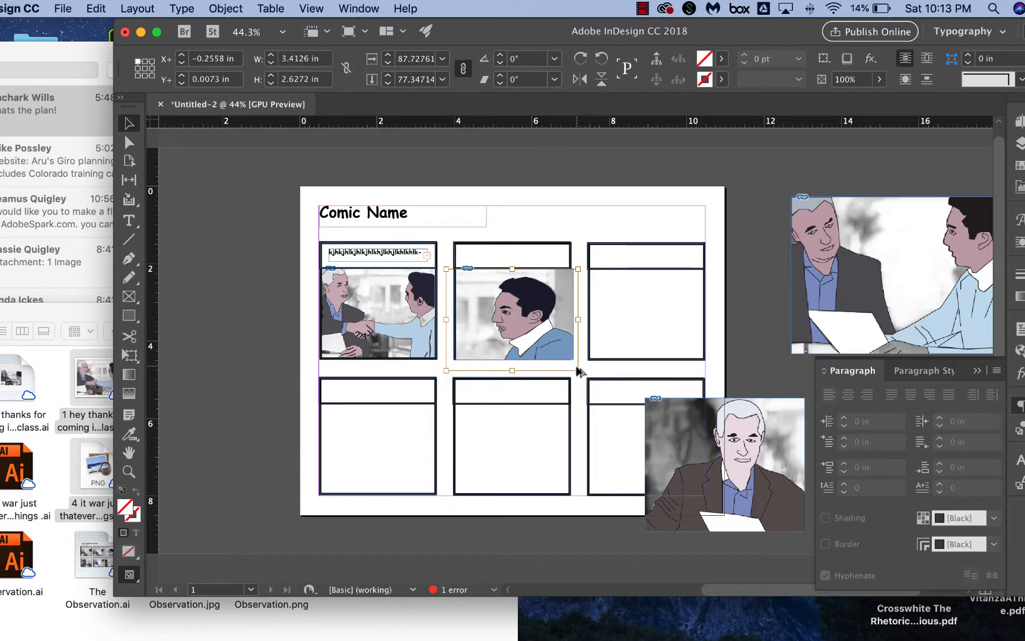
left_click_drag(578, 373, 573, 364)
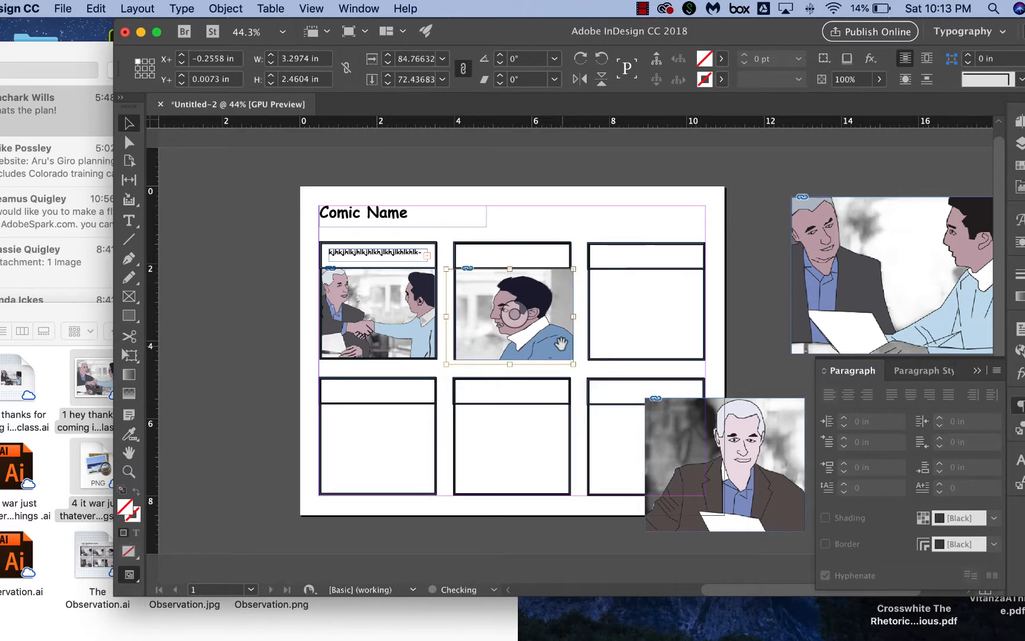
left_click(513, 315)
key("Escape")
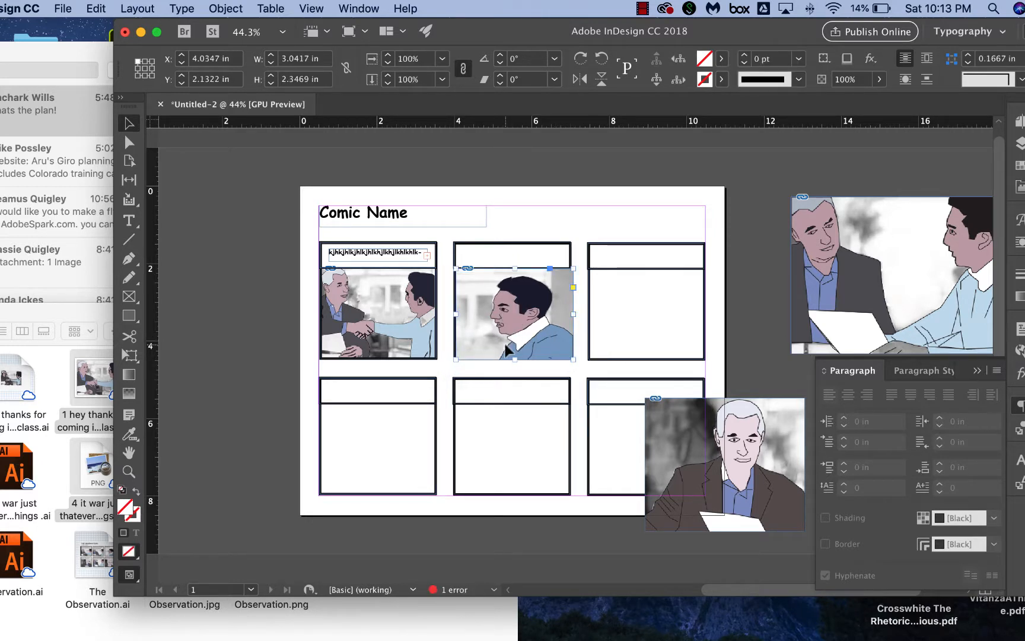
Trim the profile image frame to about 2.93 x 2.30 in and send it backward behind the top-middle panel border.
left_click_drag(514, 360, 514, 359)
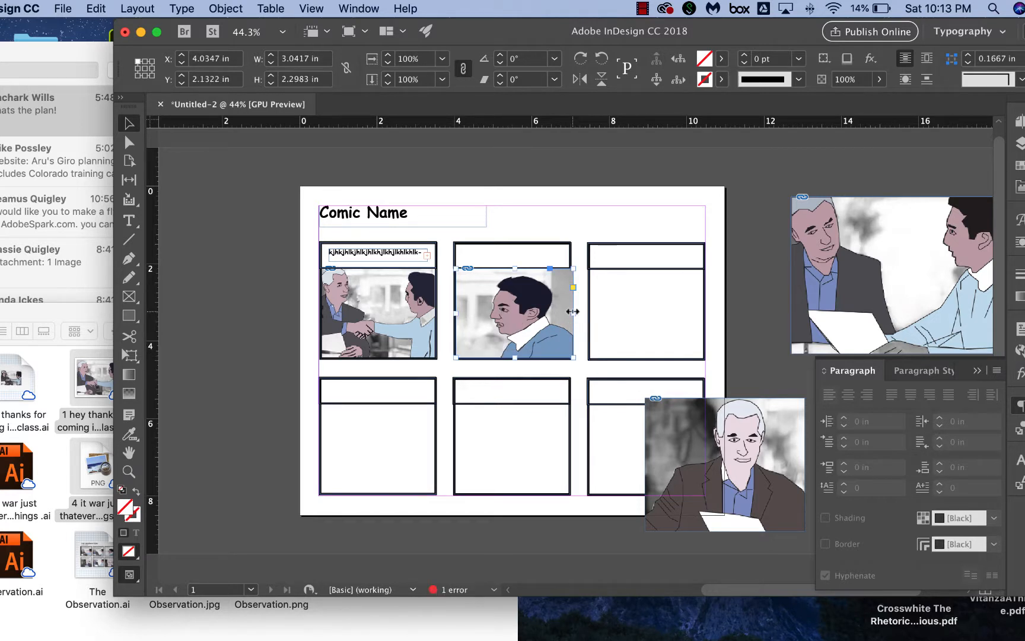
left_click_drag(573, 313, 568, 312)
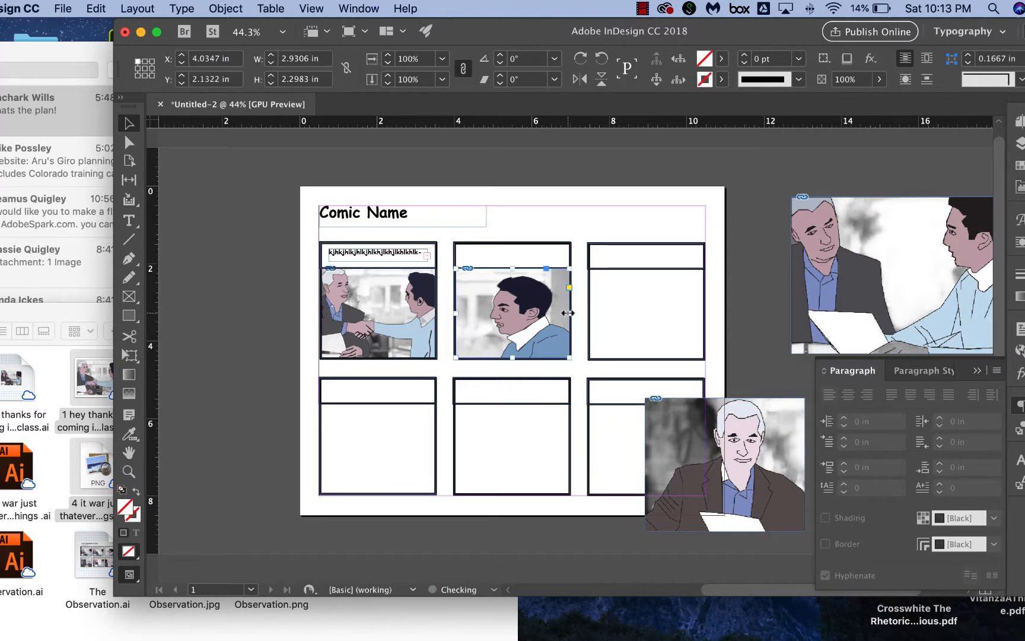
right_click(477, 324)
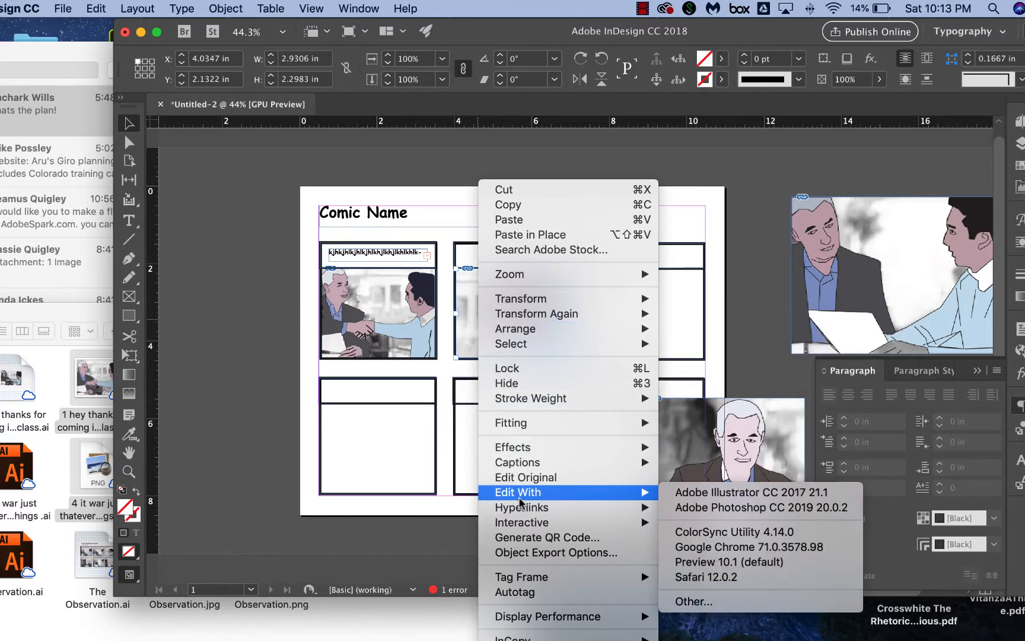
mouse_move(599, 335)
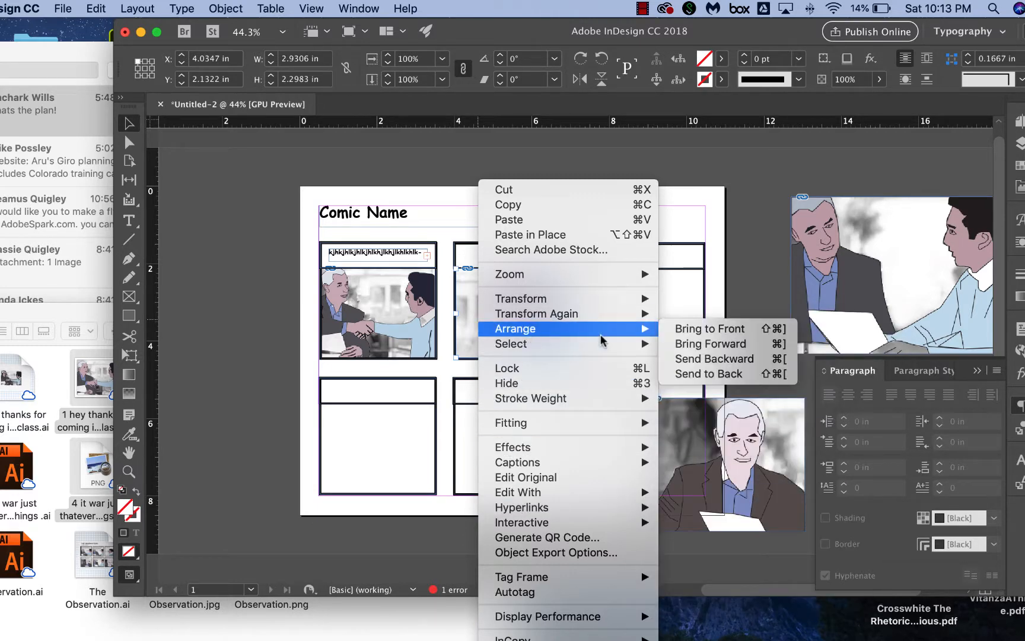
left_click(687, 363)
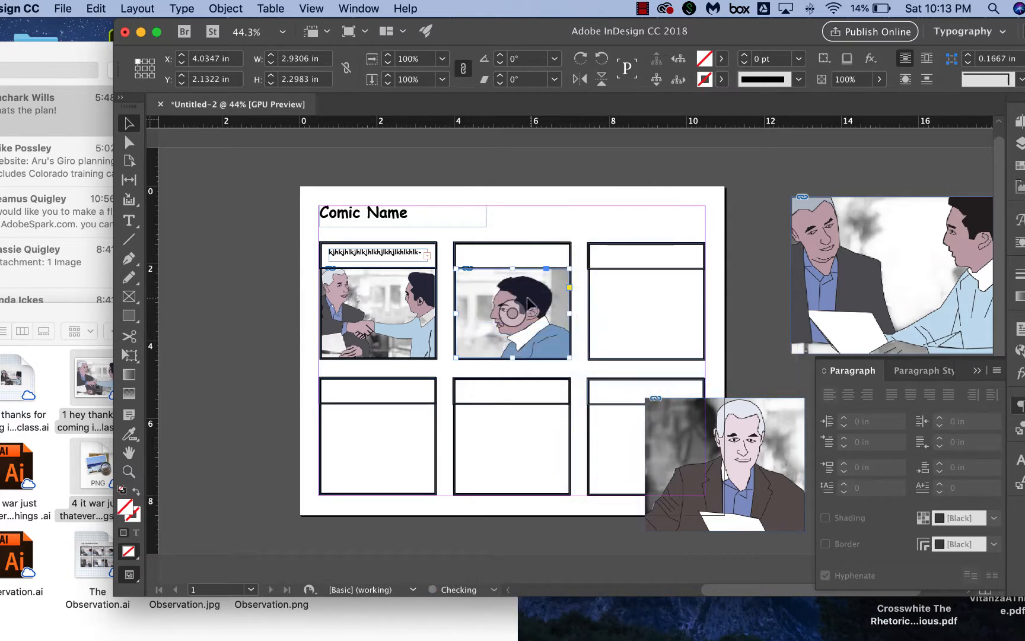
left_click(527, 248)
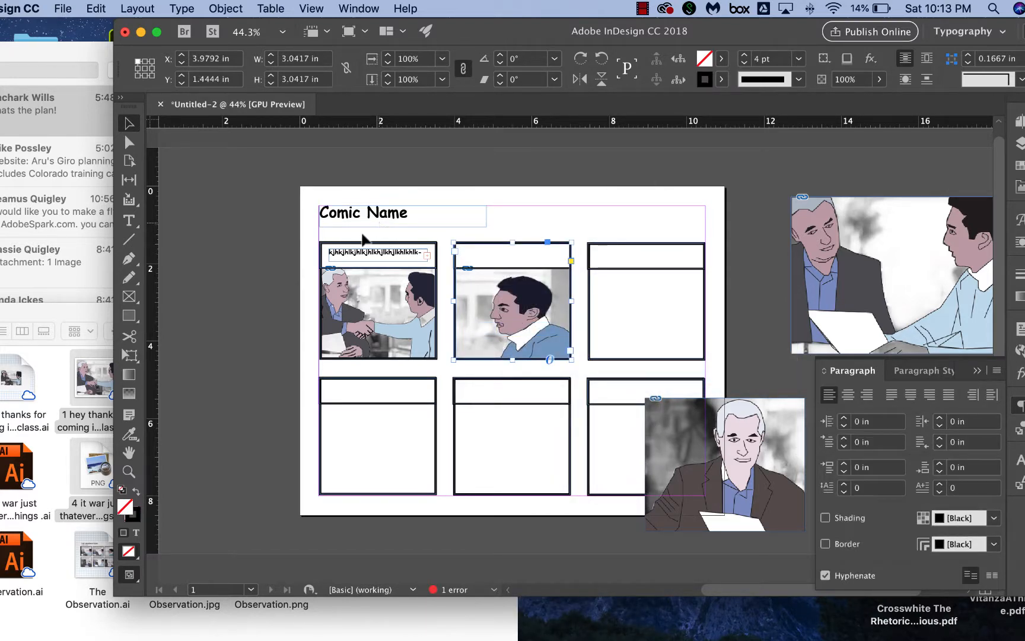
Paste a copy of the caption frame and move it into the caption strip of the top-middle panel.
left_click(129, 220)
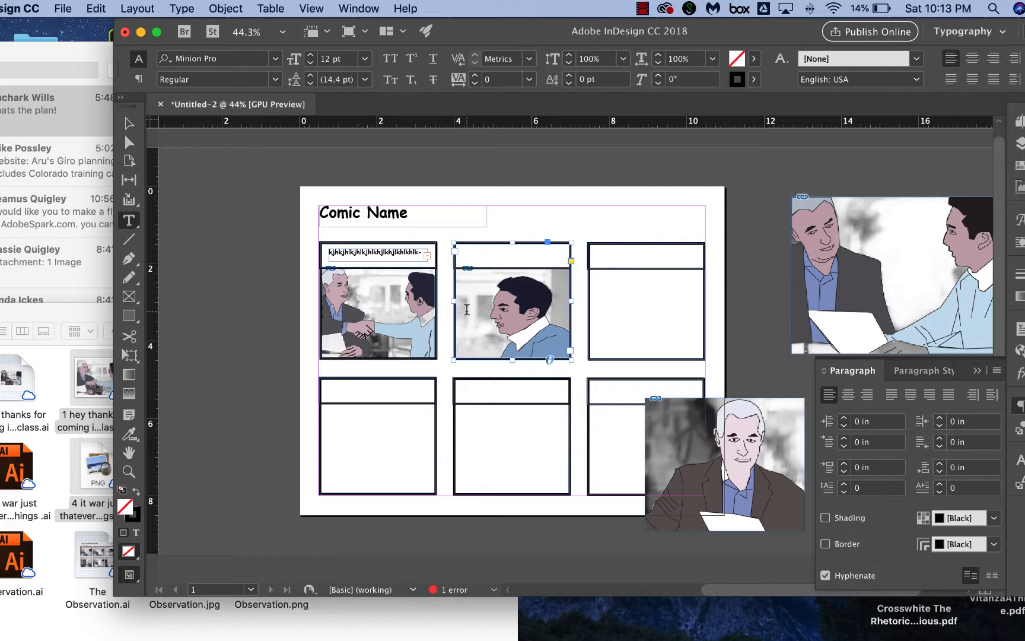
left_click(517, 258)
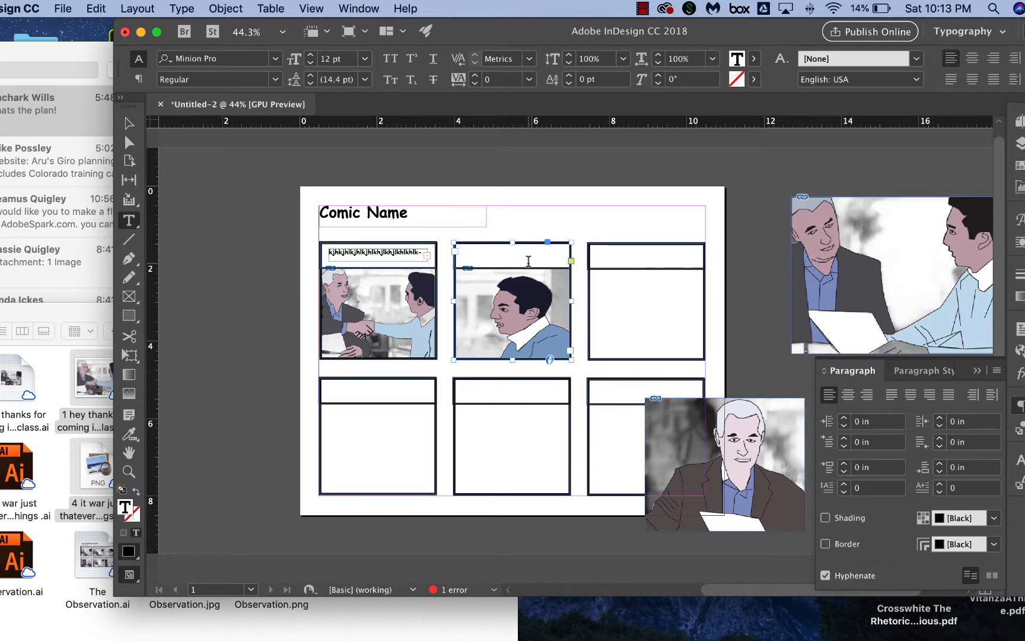
left_click(122, 124)
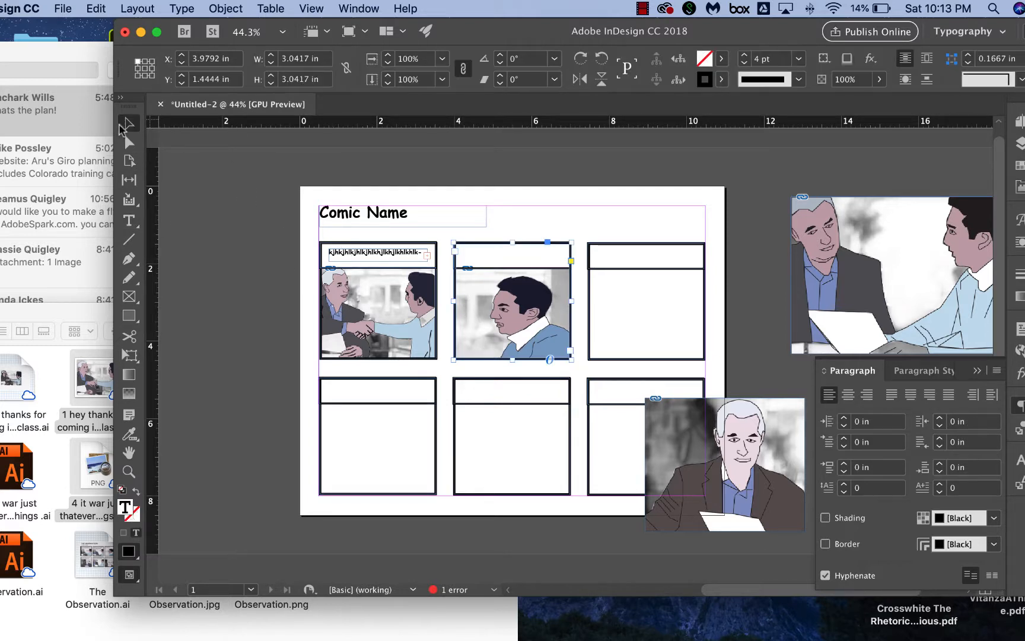
left_click(387, 261)
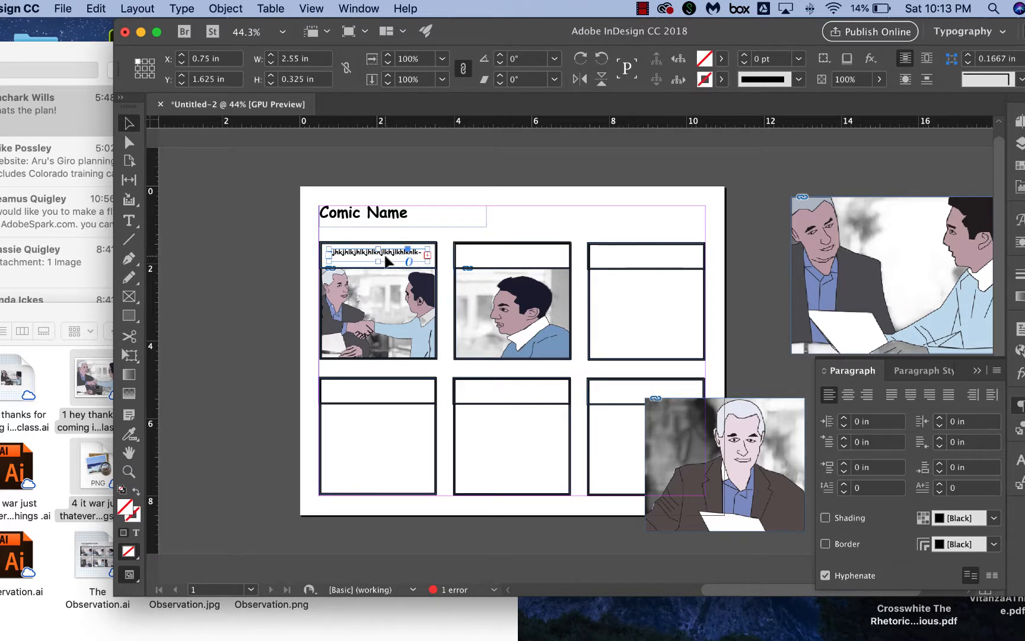
key("super+v")
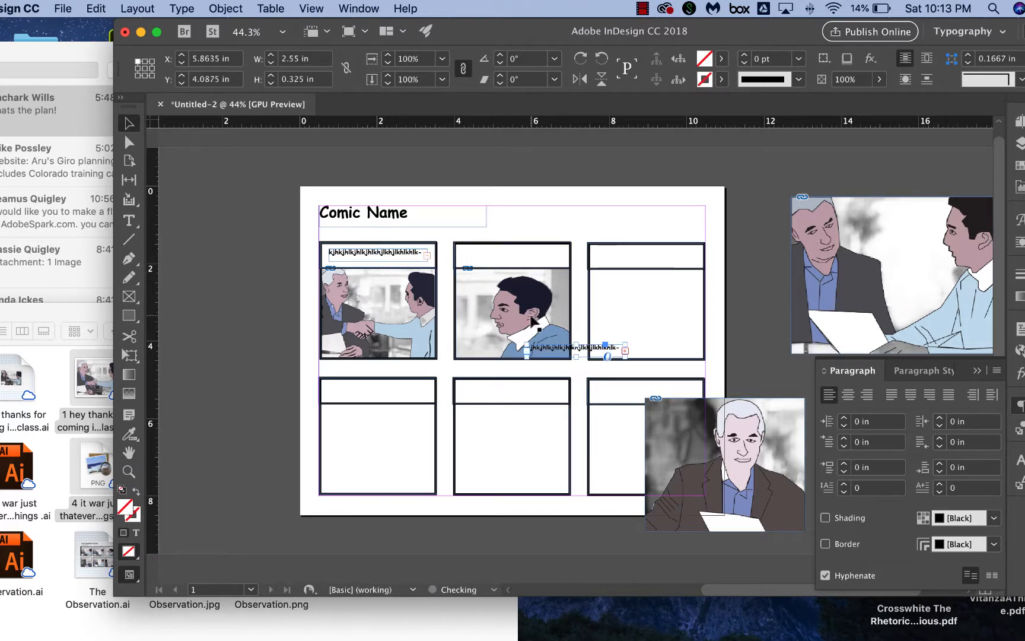
left_click_drag(555, 350, 487, 261)
Replace the copied caption's text with the placeholder kadskfljs;dlfkjsd;lkfj;lsdkjhlkj.
double_click(487, 258)
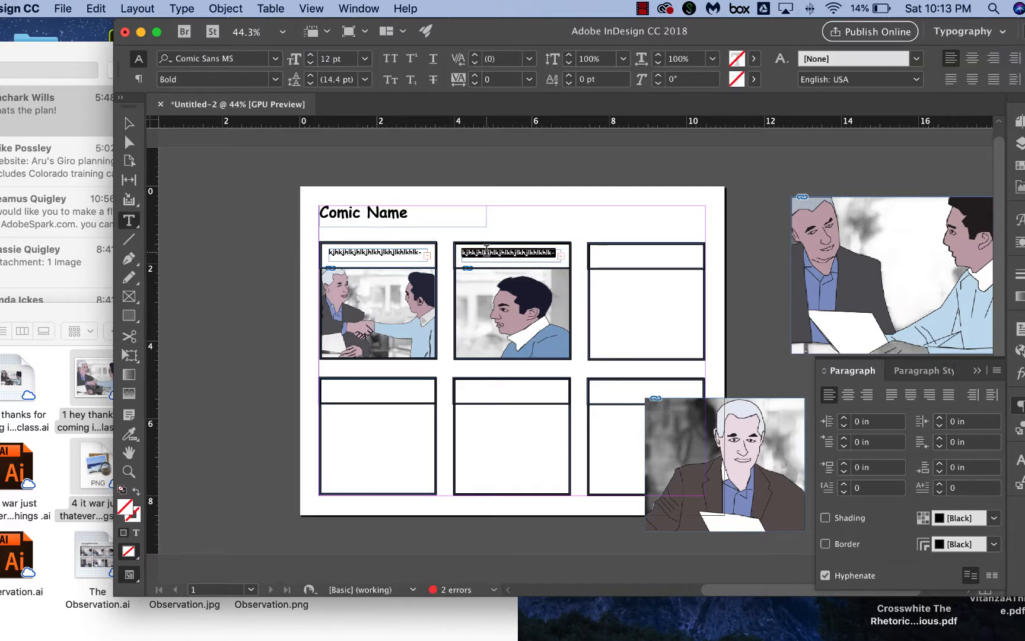
key("super+a")
type("kadskfljs;dlfkjsjhlkj")
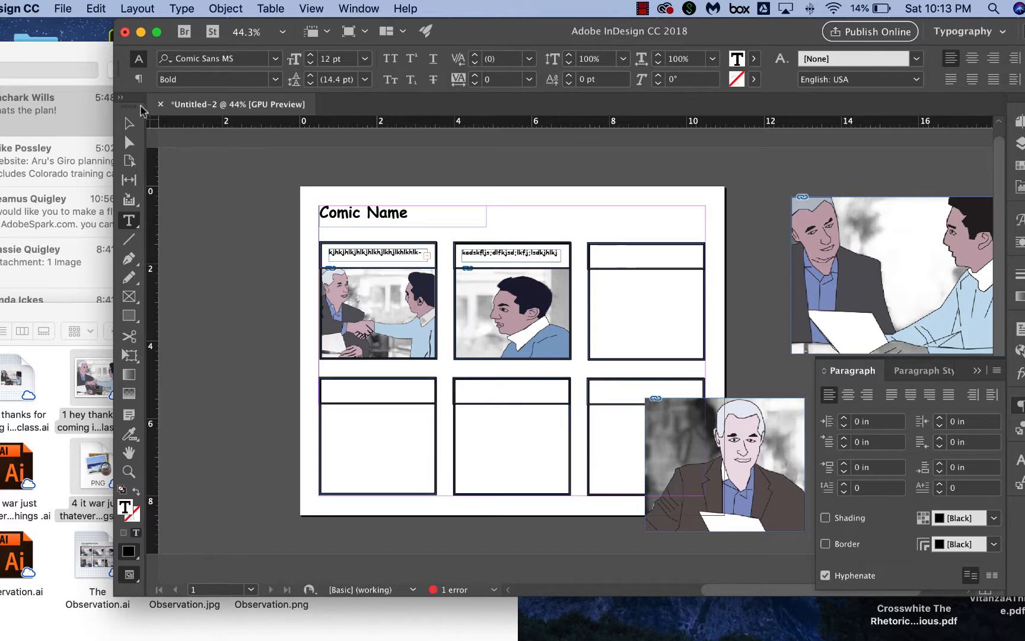
Move the two-men image into the top-right panel and resize its frame to about 3.01 x 2.33 in.
left_click(129, 122)
left_click_drag(852, 245, 663, 309)
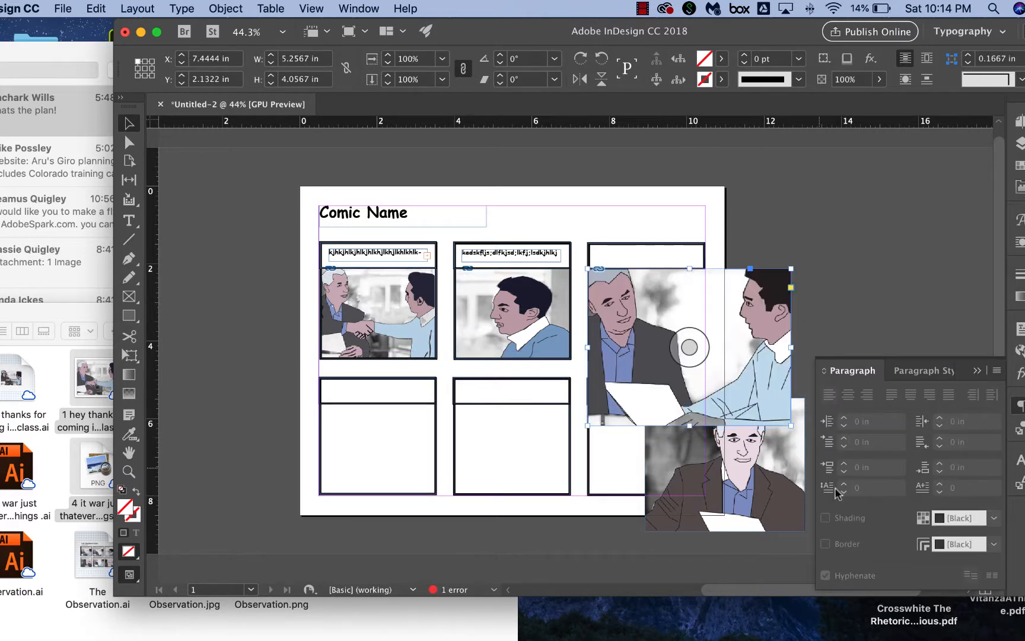
left_click_drag(791, 424, 704, 352)
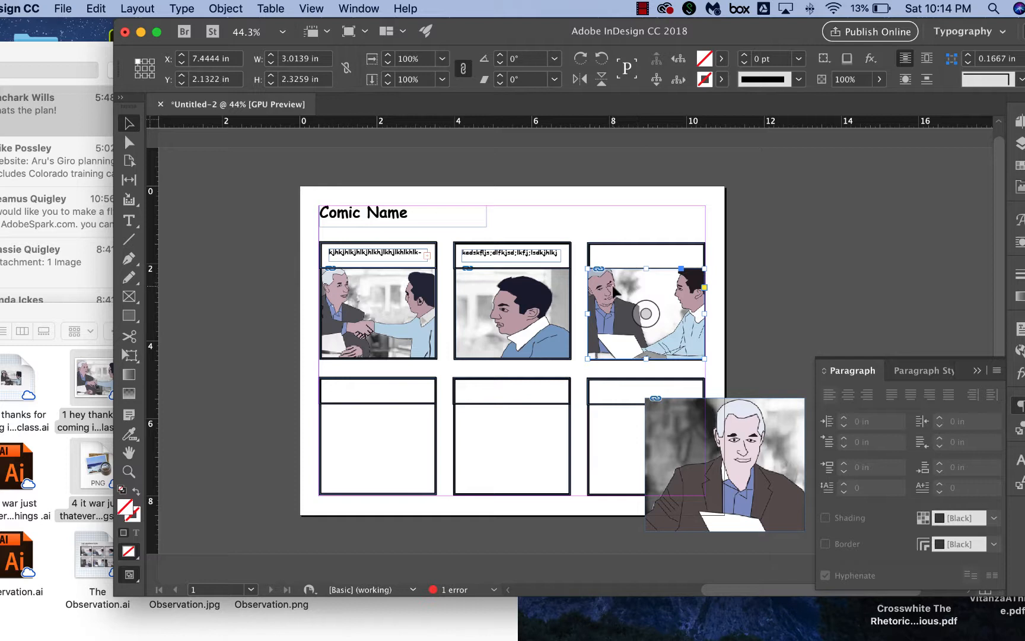
Scale the two-men image's content to about 3.06 x 2.44 in within its frame.
left_click(646, 309)
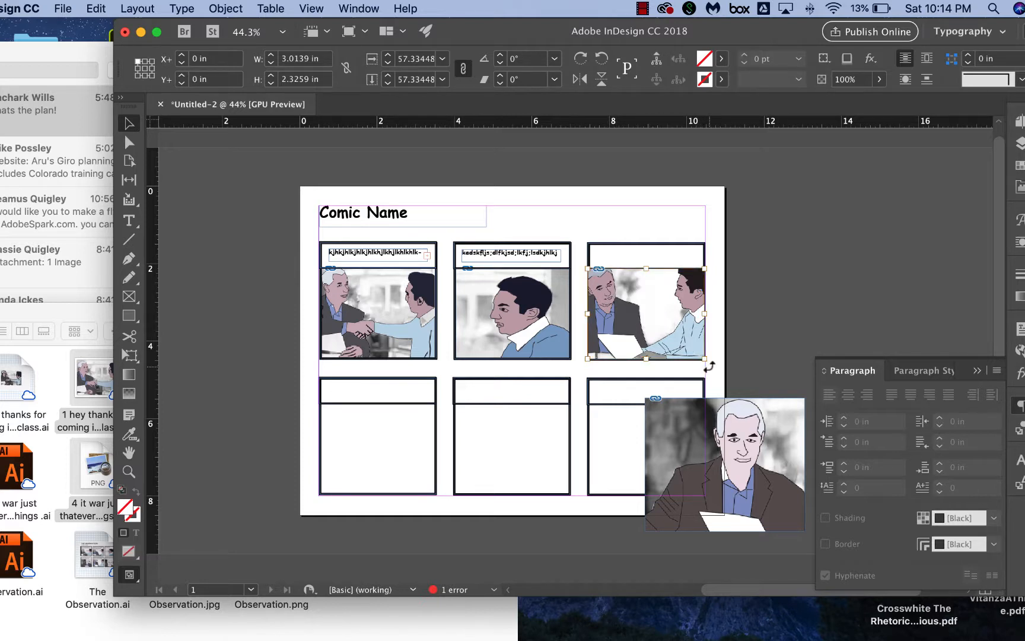
left_click_drag(705, 359, 698, 355)
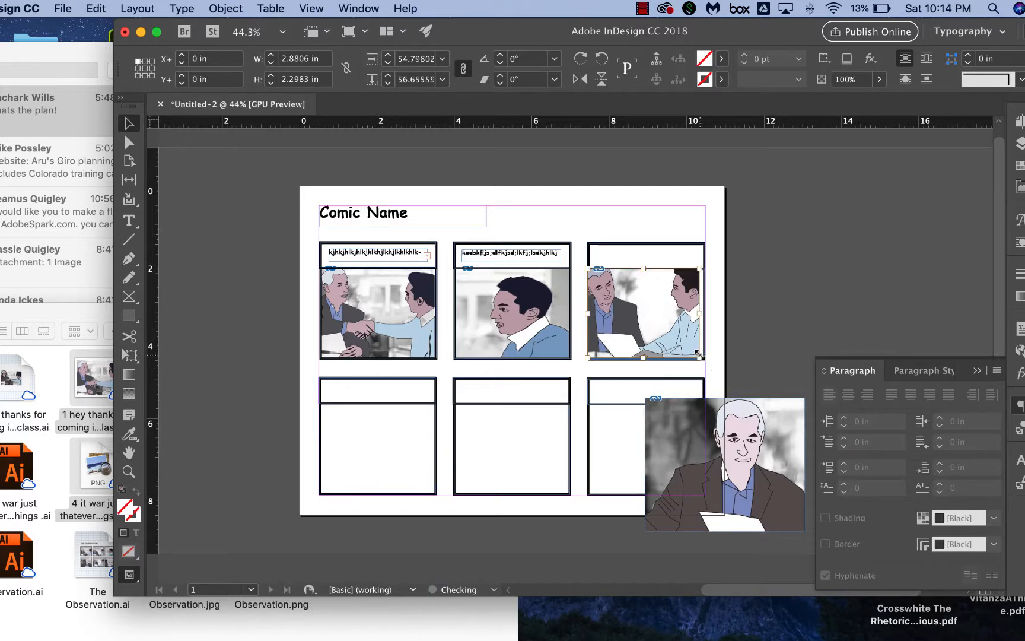
left_click(677, 330)
scroll(678, 329, "up", 3)
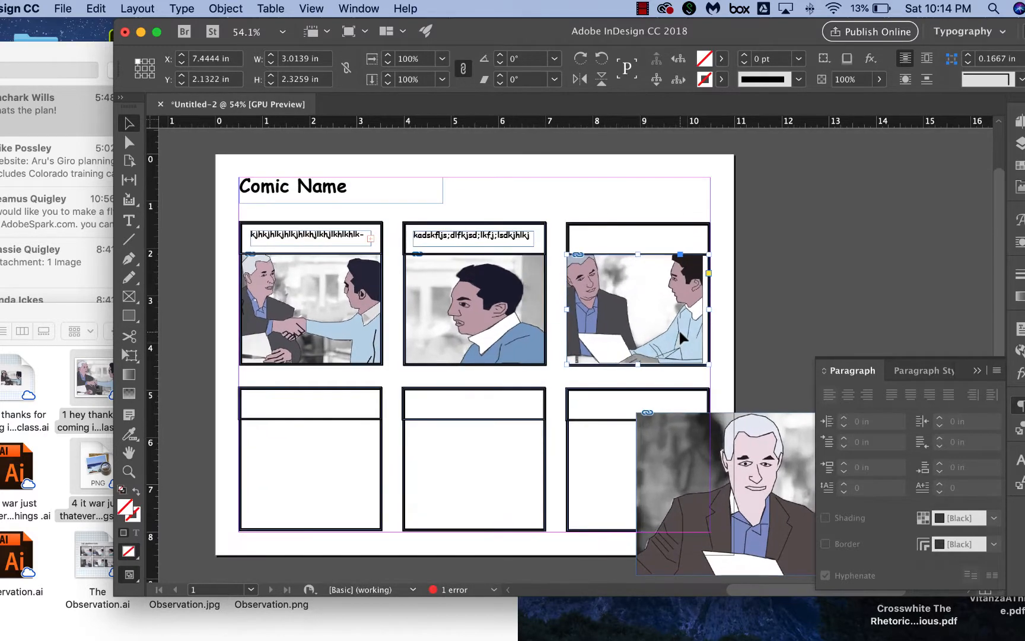
left_click(637, 309)
key("super+alt+period")
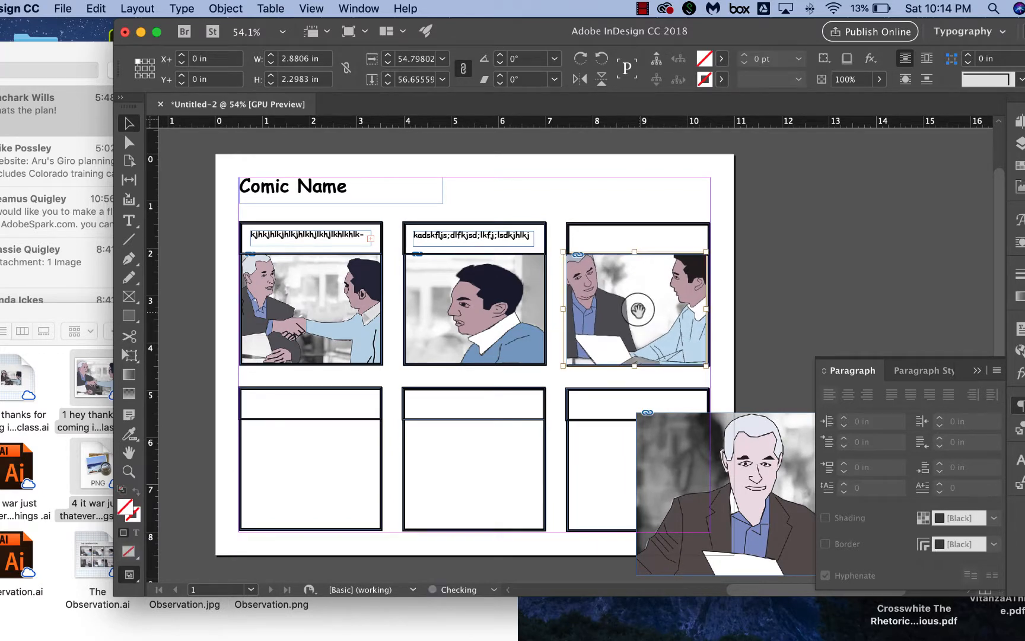
key("super+period")
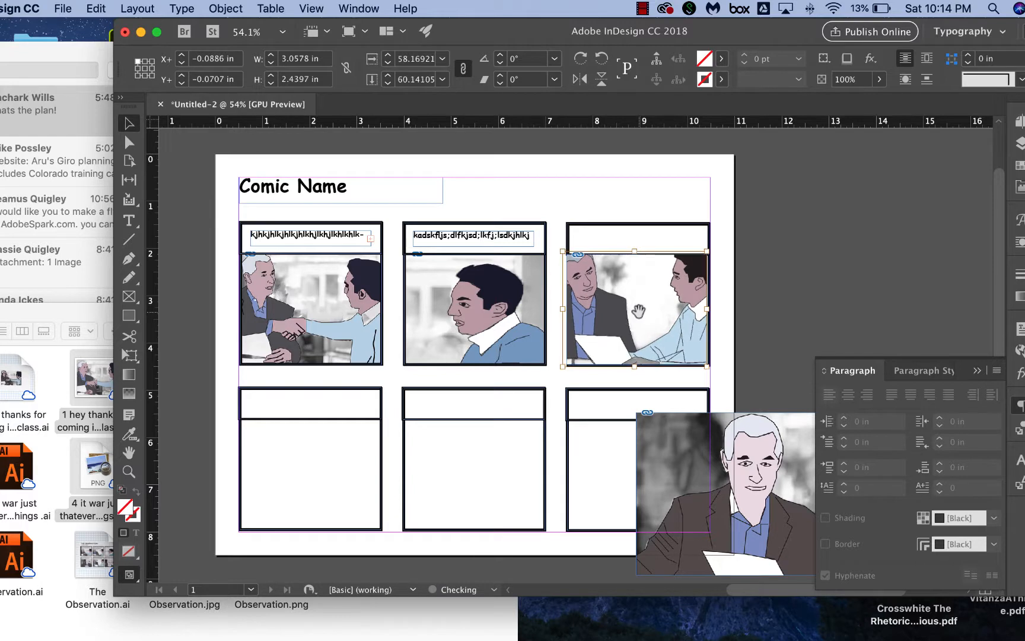
Trim the two-men image frame to about 2.98 in wide and send it to the back behind the panel border.
left_click(593, 308)
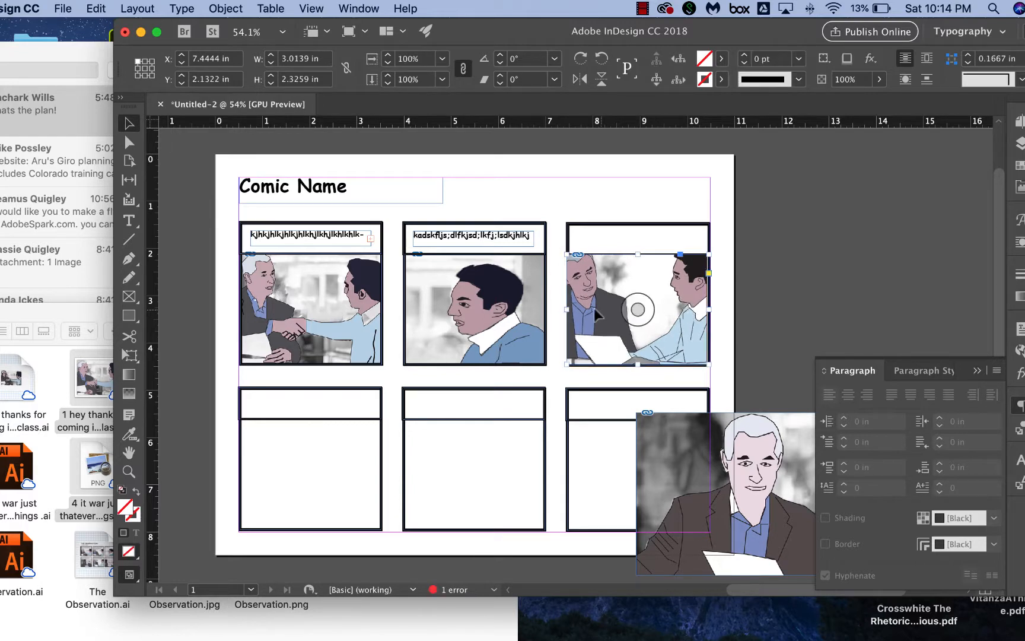
left_click_drag(569, 309, 571, 310)
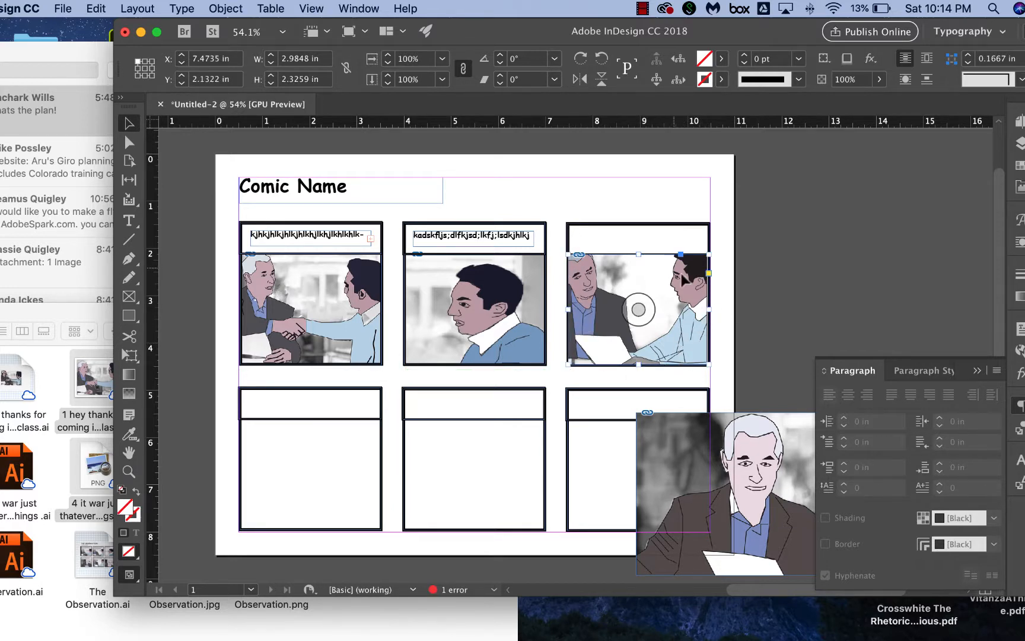
right_click(656, 290)
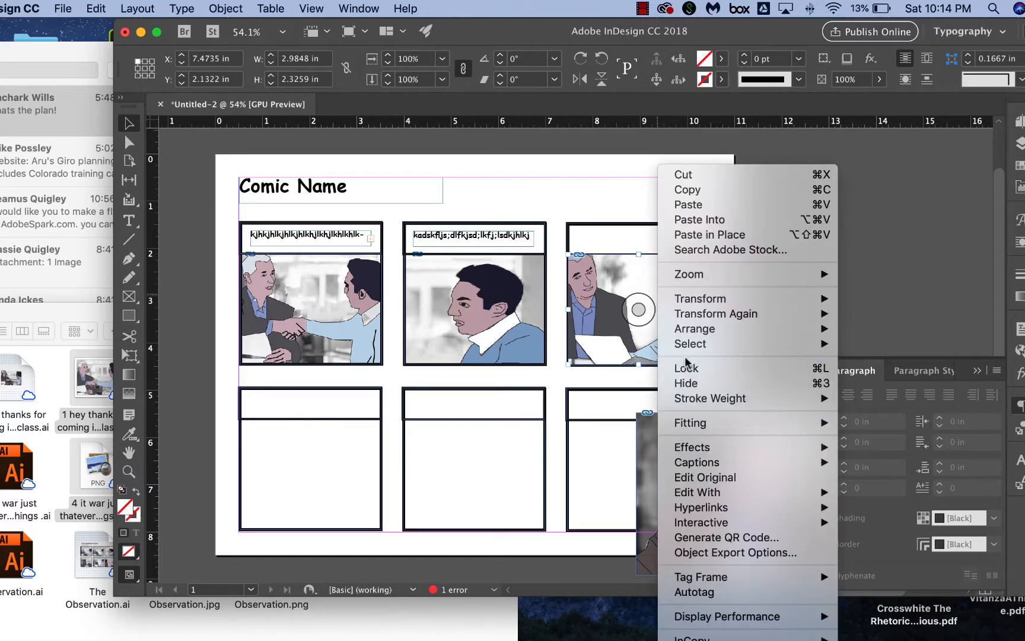
mouse_move(695, 330)
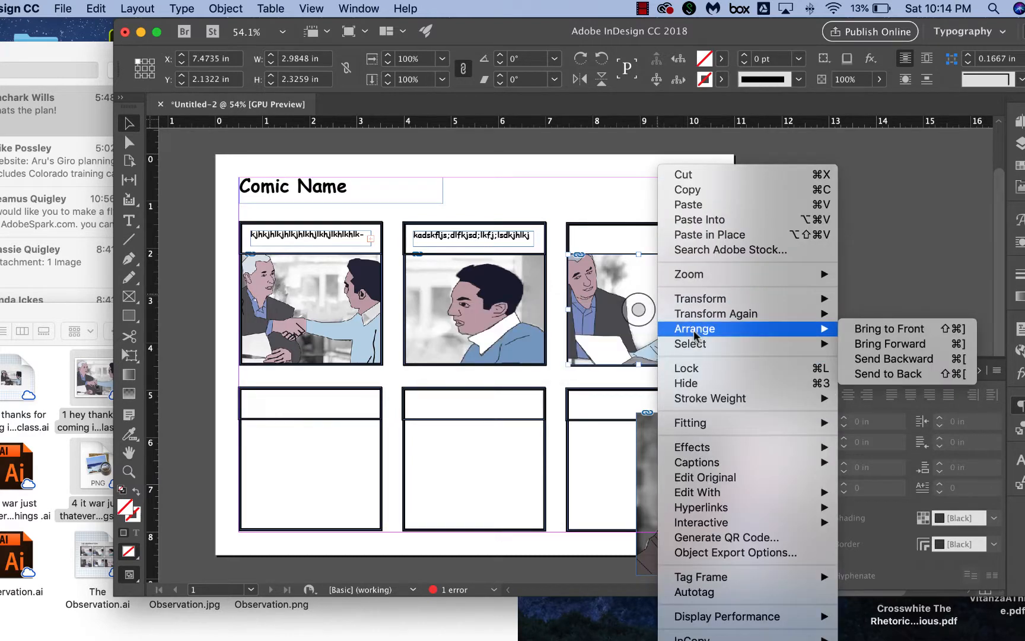
left_click(872, 374)
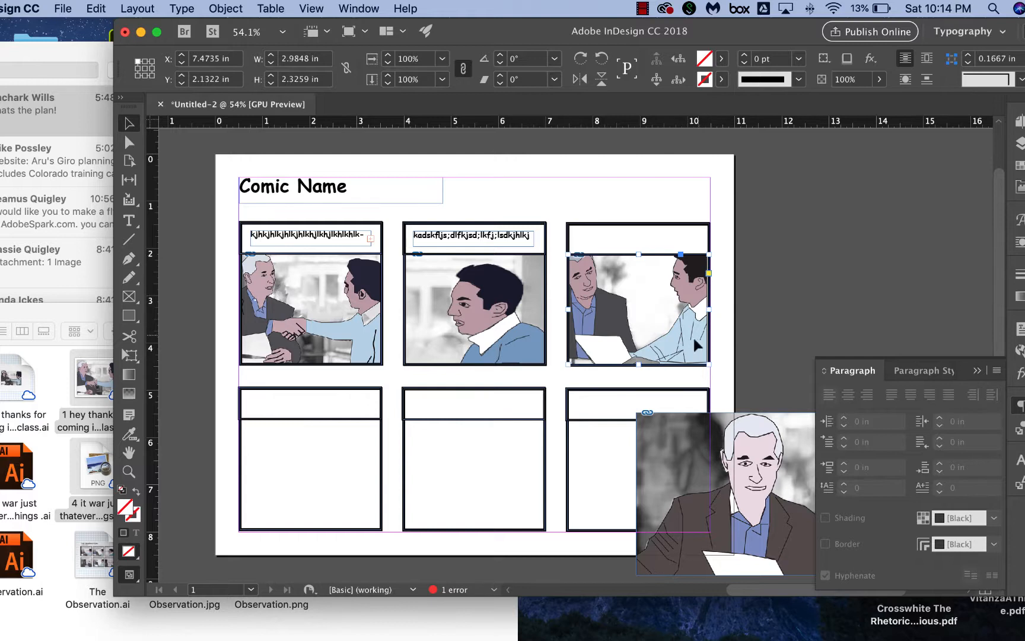
left_click(625, 199)
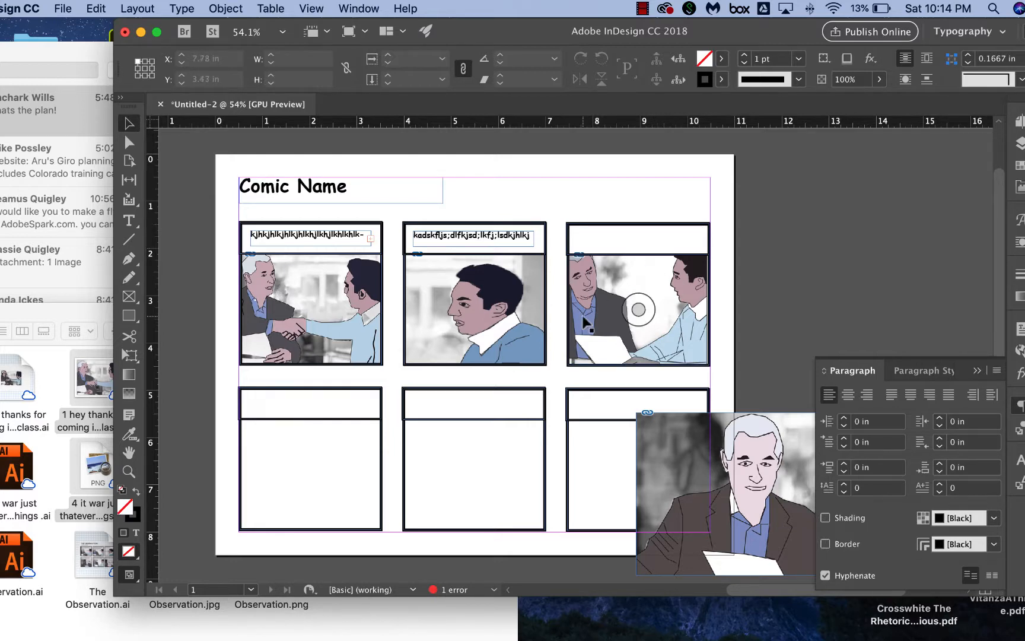
Open the Export dialog to examine the available file formats, and cancel it.
scroll(584, 322, "down", 2)
scroll(584, 322, "right", 2)
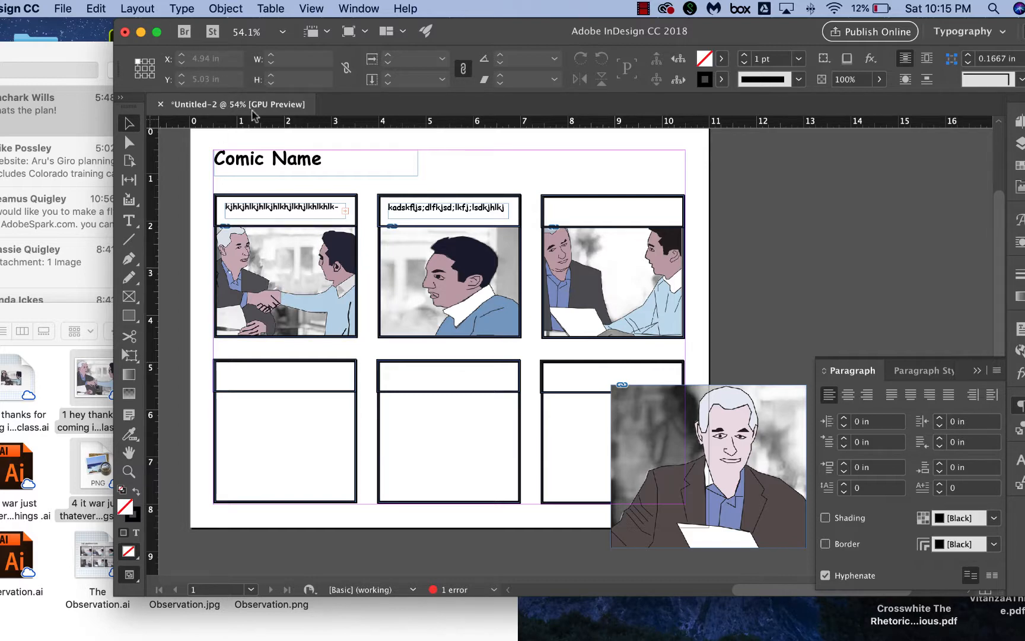
left_click(63, 8)
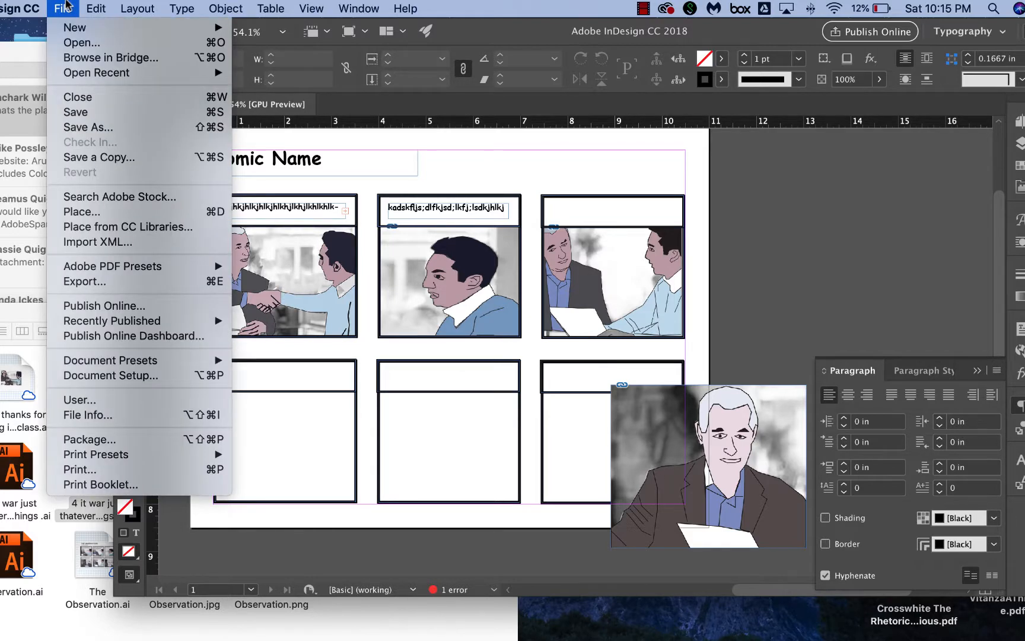
mouse_move(112, 321)
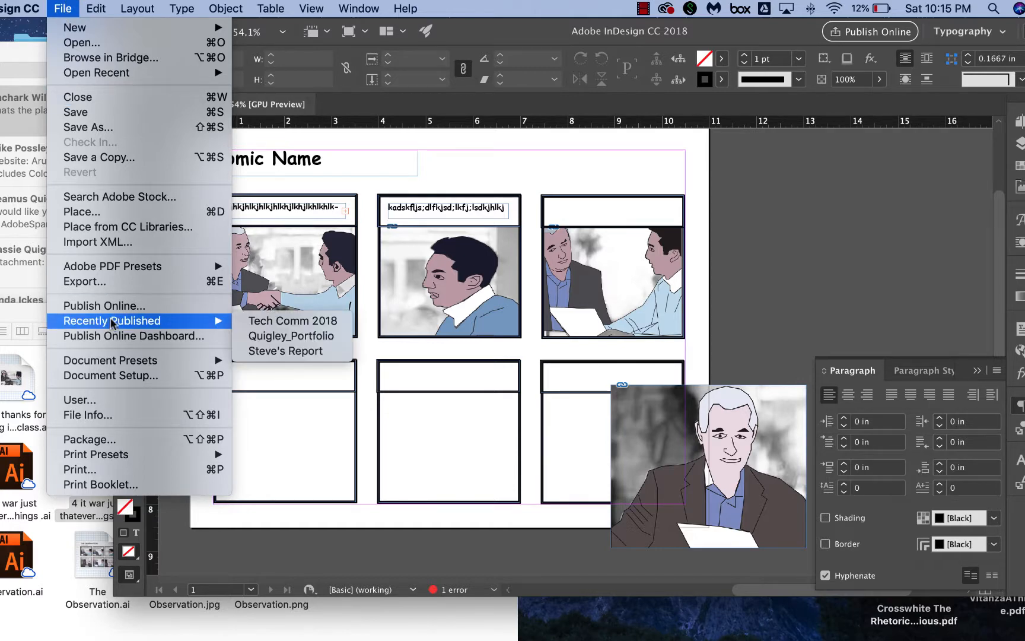
left_click(113, 281)
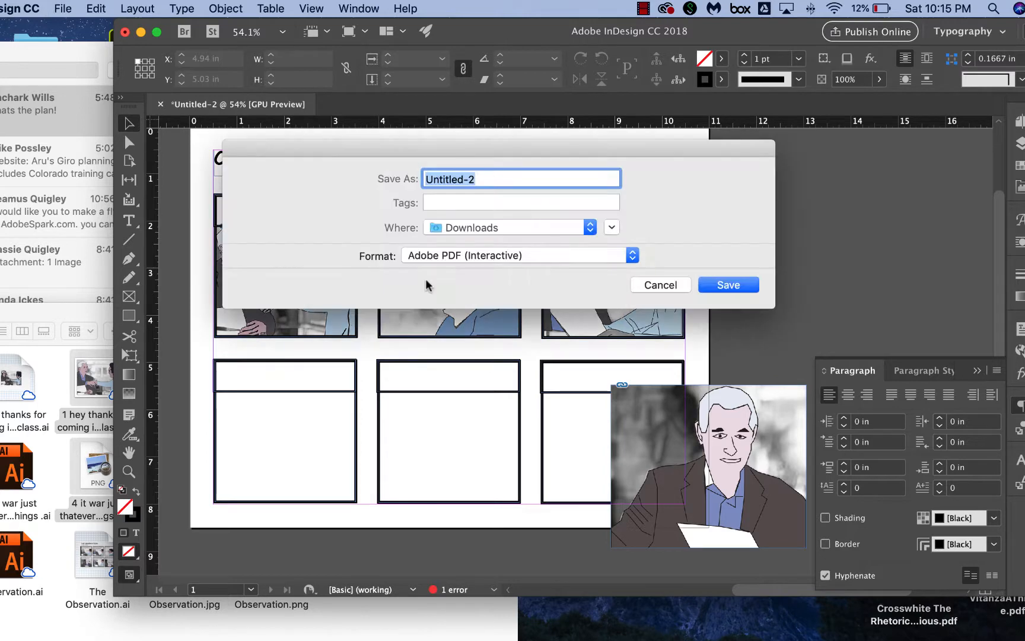
left_click(482, 255)
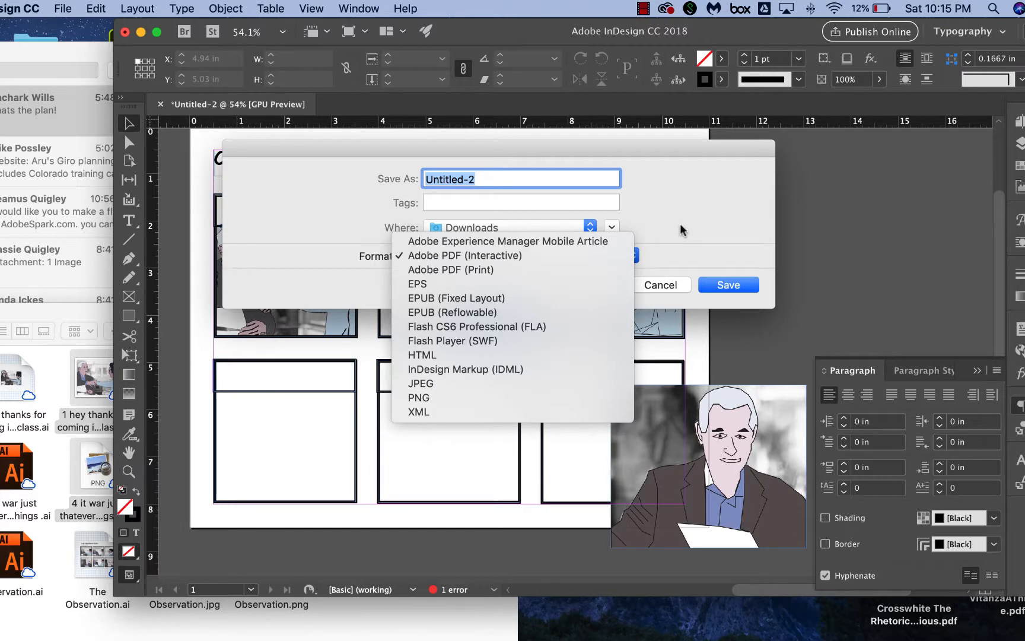
left_click(657, 284)
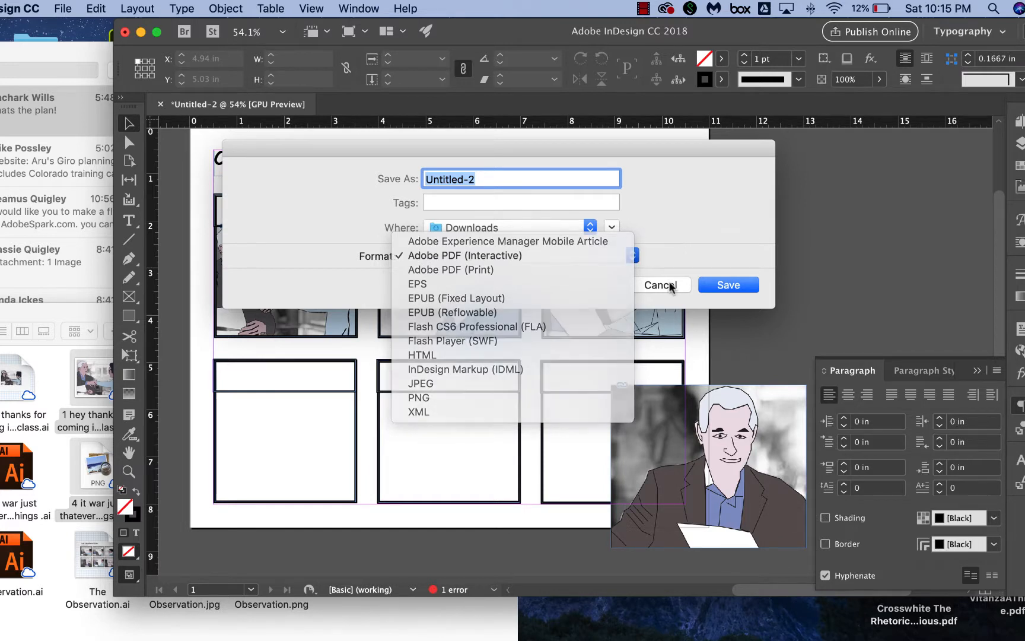
left_click(658, 284)
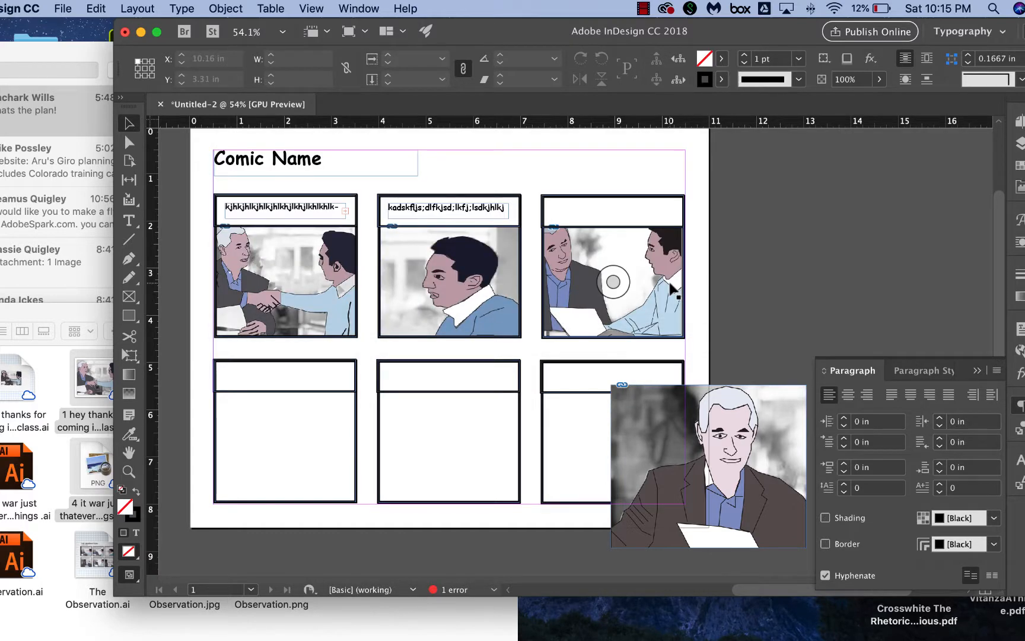